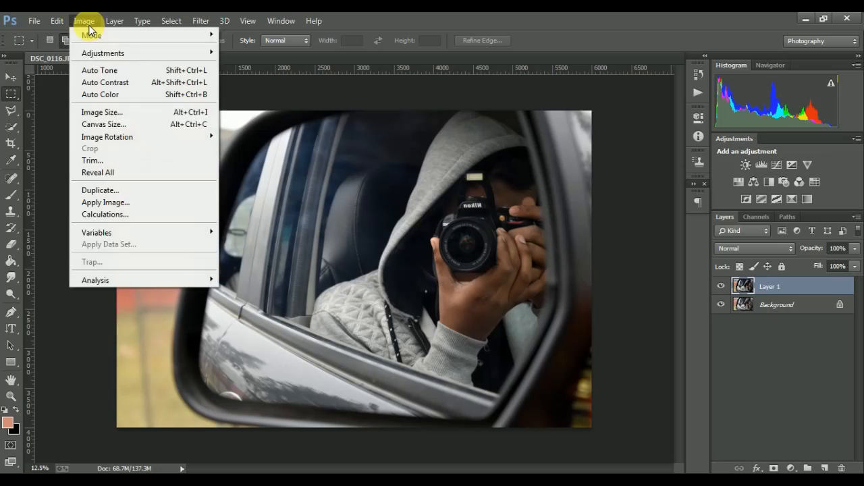
- Apply a Shadows/Highlights adjustment to Layer 1 with the shadows amount at 51%
mouse_move(111, 53)
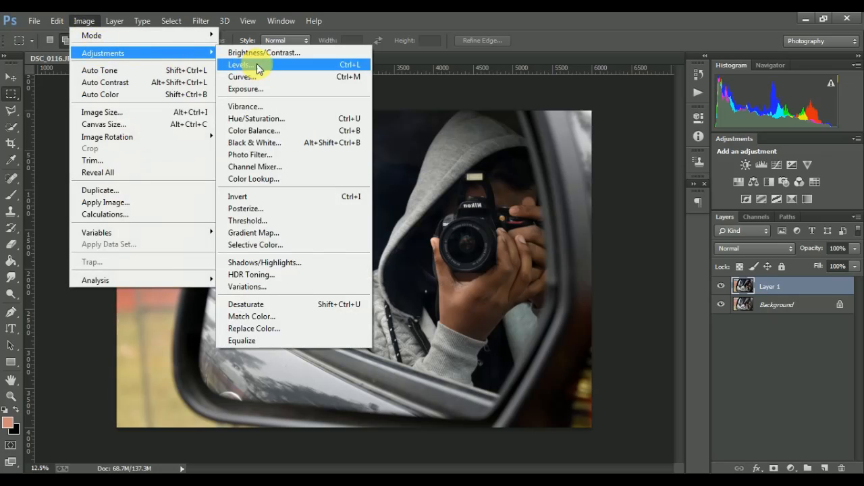
click(293, 262)
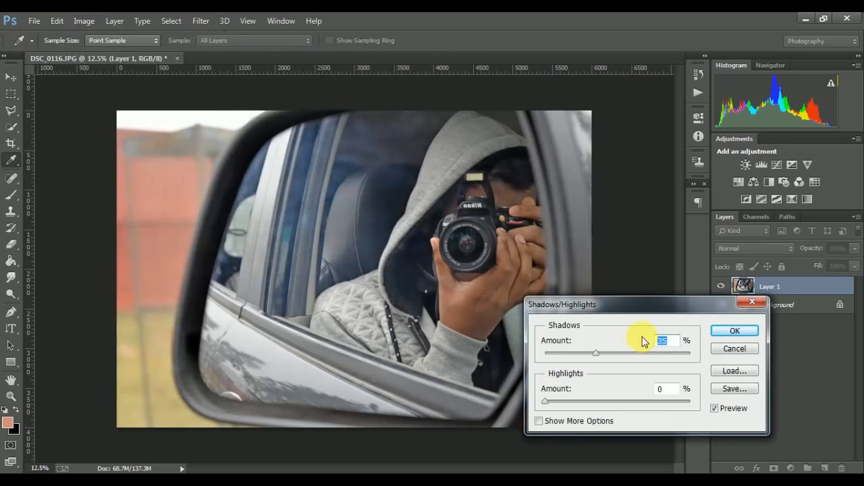
drag(644, 305, 712, 272)
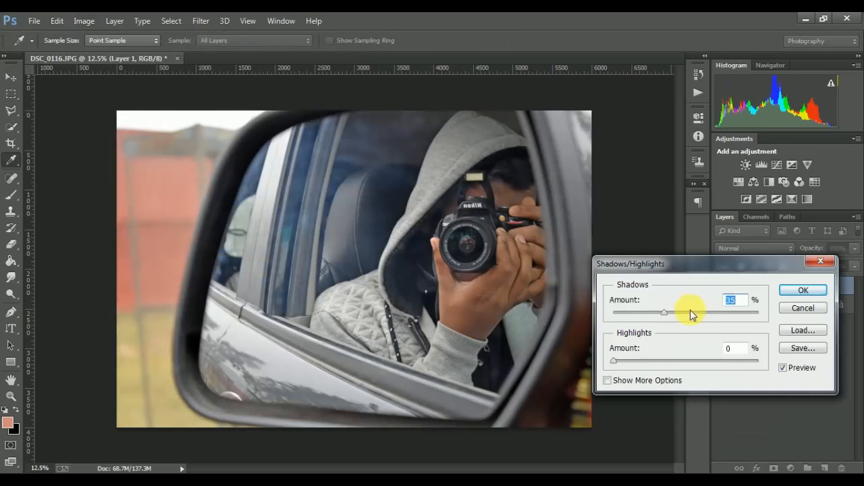
drag(666, 314, 696, 316)
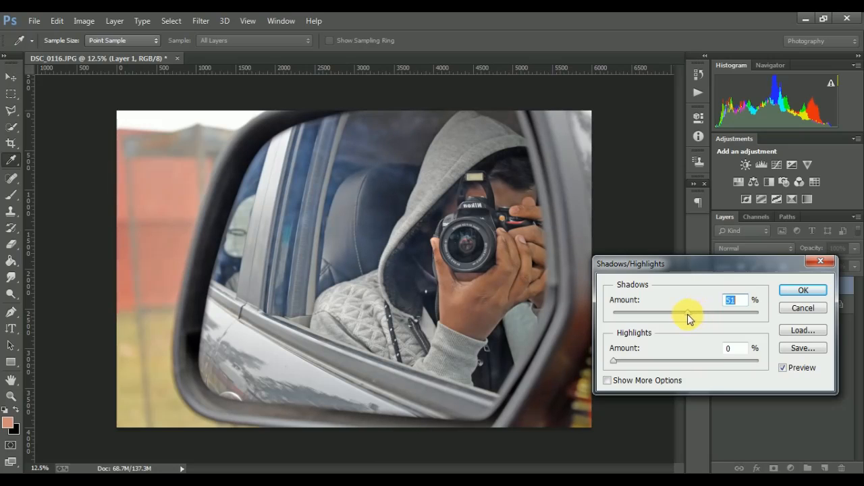
click(803, 290)
key(m)
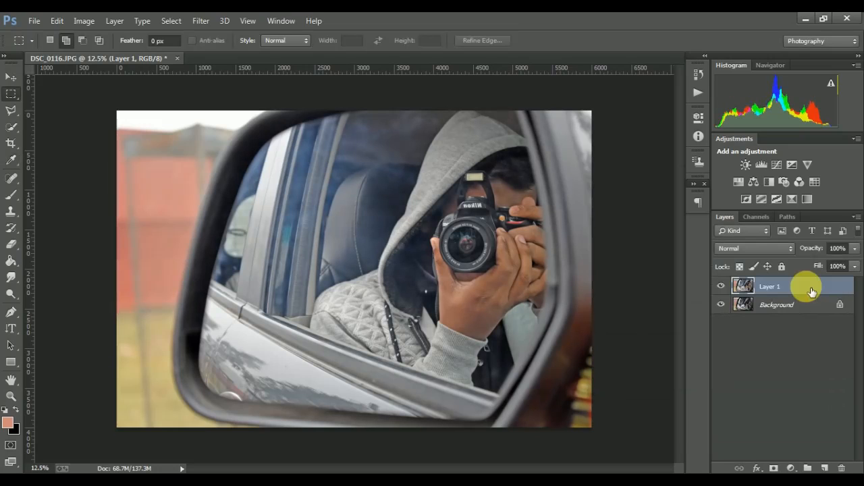
- Duplicate Layer 1 and open the copy in the Camera Raw Filter
key(ctrl+j)
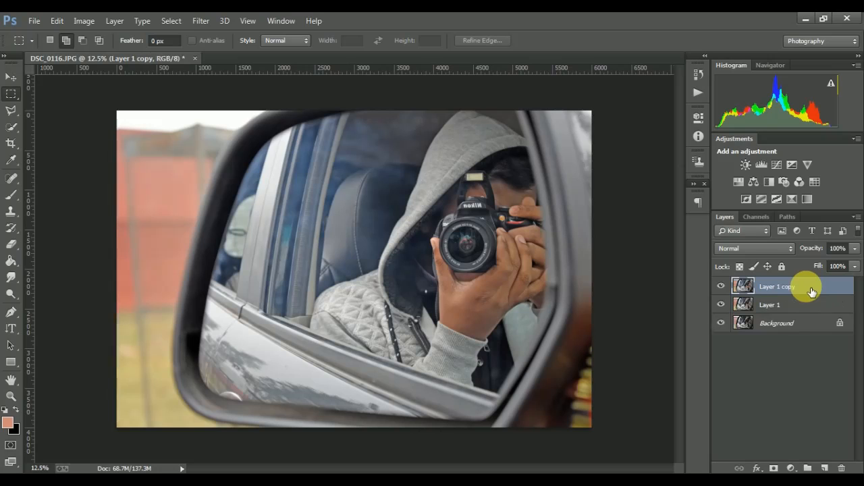
click(199, 22)
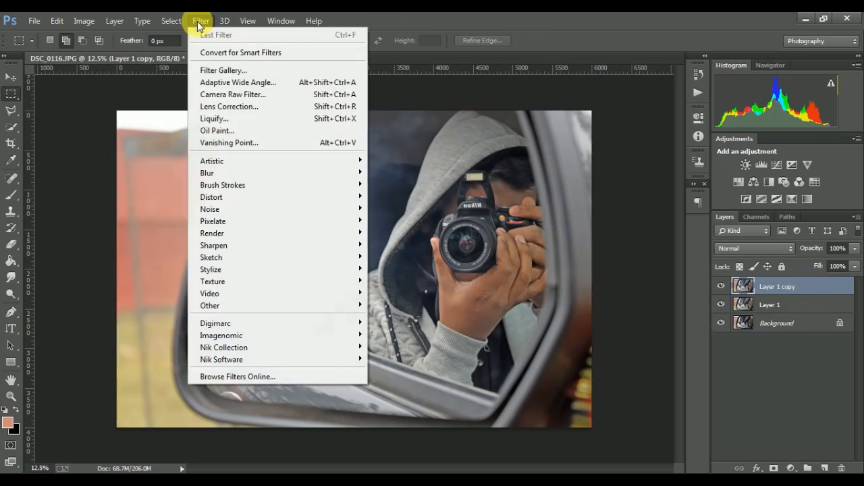
click(251, 97)
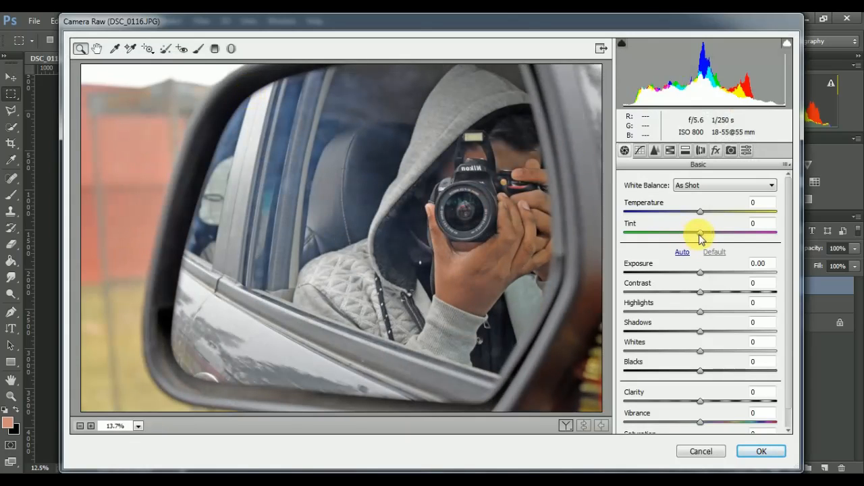
- Set the basic tint to +11, exposure to +0.80, contrast to +21, shadows to +58 and blacks to -42
drag(700, 233, 709, 232)
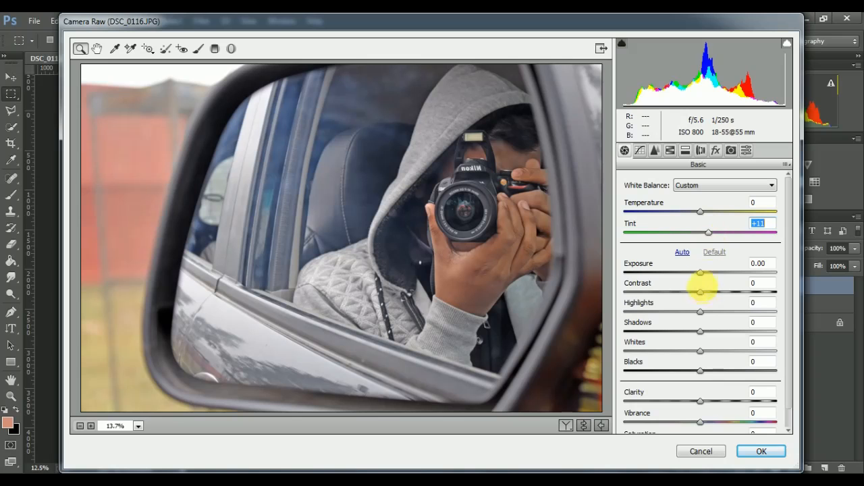
drag(701, 273, 716, 296)
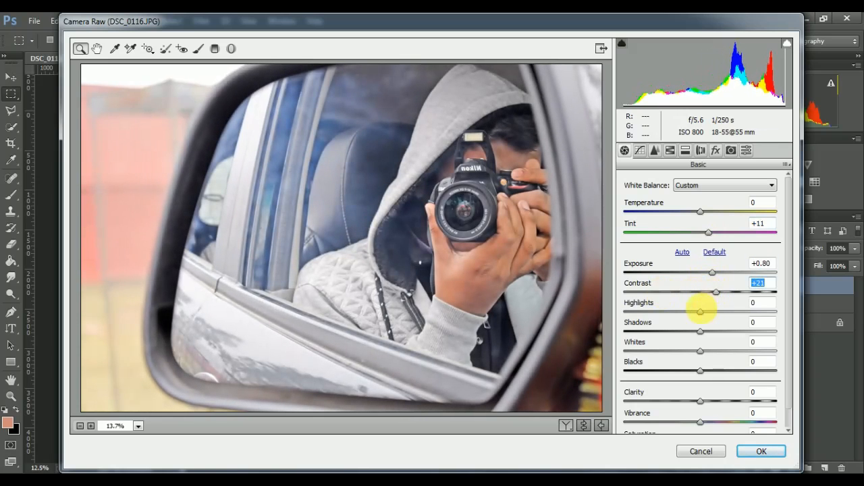
drag(702, 336, 747, 341)
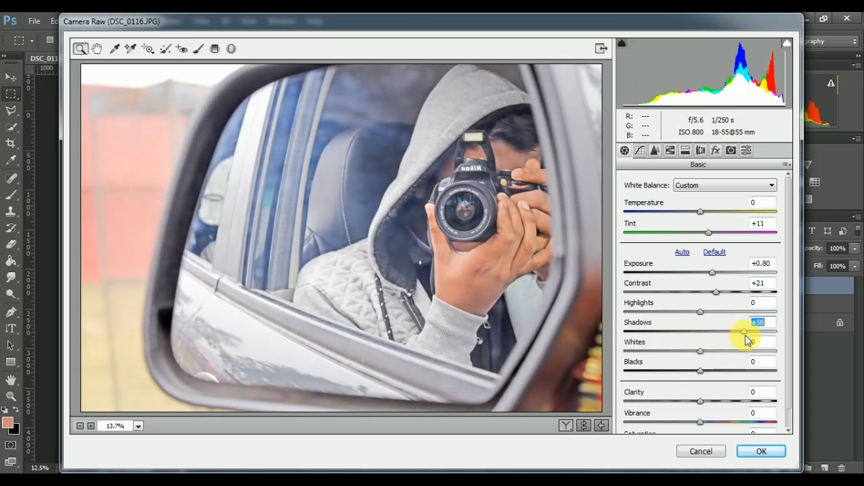
drag(699, 371, 669, 372)
- Set the basic clarity to +61, contrast to -35 and vibrance to +74
drag(703, 401, 742, 402)
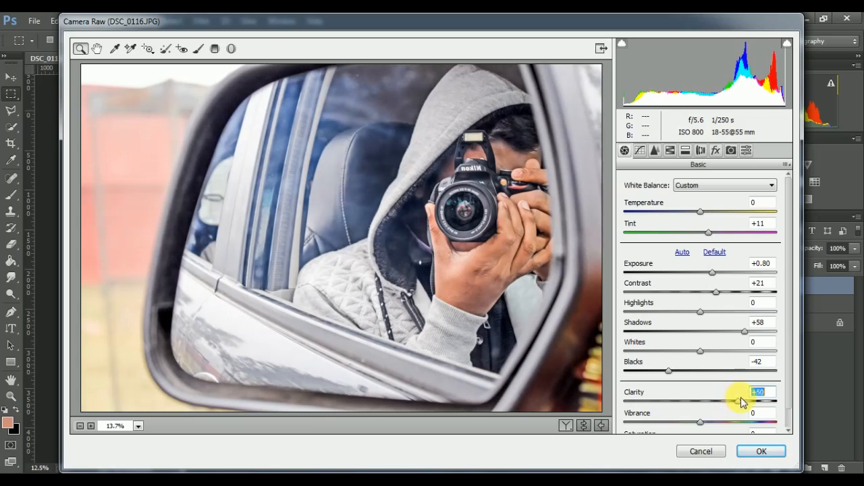
drag(716, 297, 676, 297)
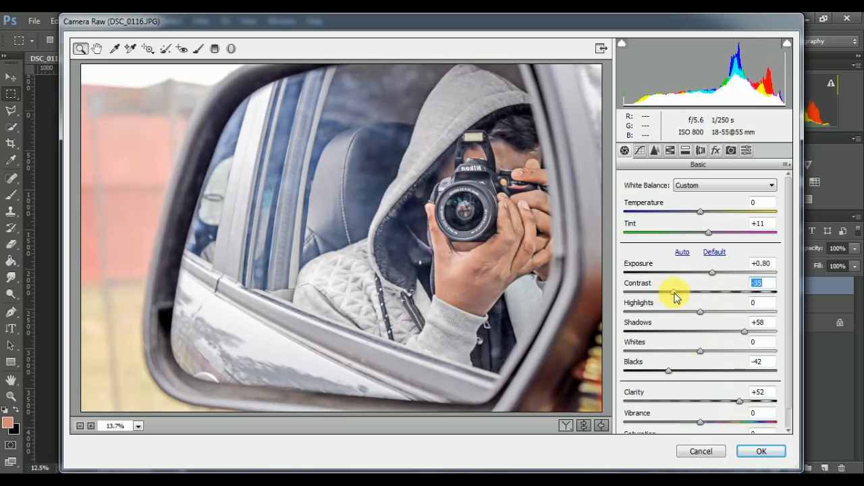
drag(740, 401, 747, 401)
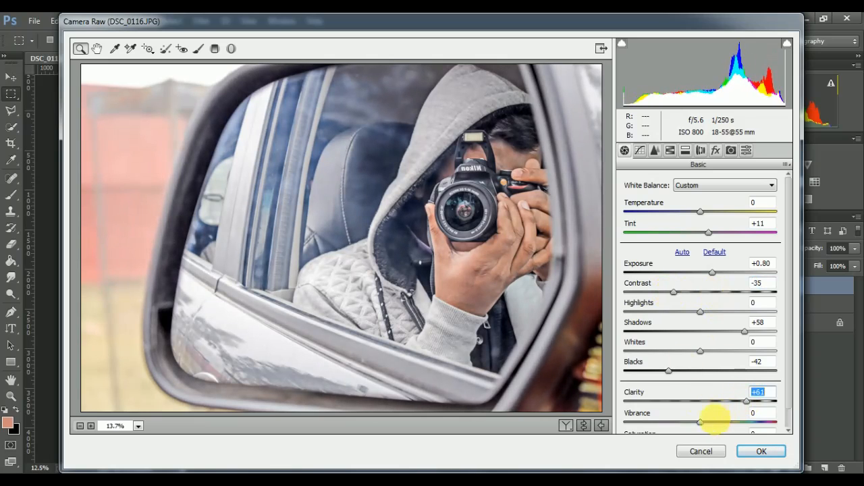
drag(700, 423, 755, 432)
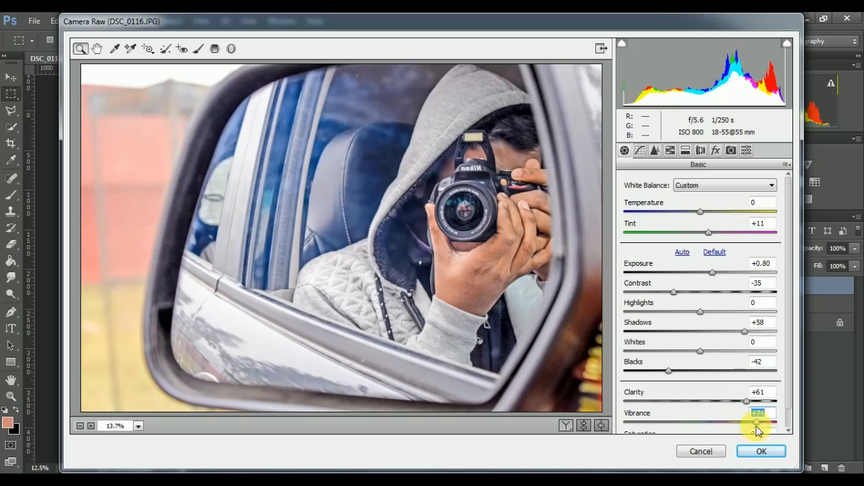
- Add three points along the RGB tone curve at its grid crossings and lift the black point to input 13, output 48
click(639, 150)
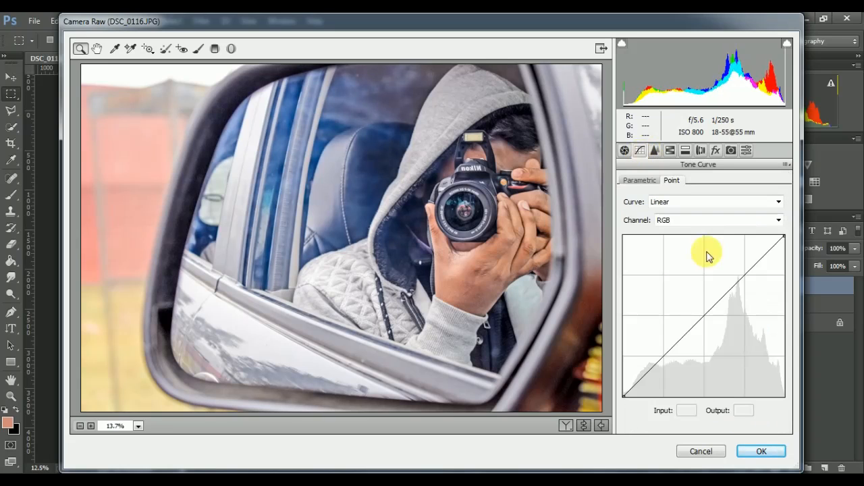
click(789, 242)
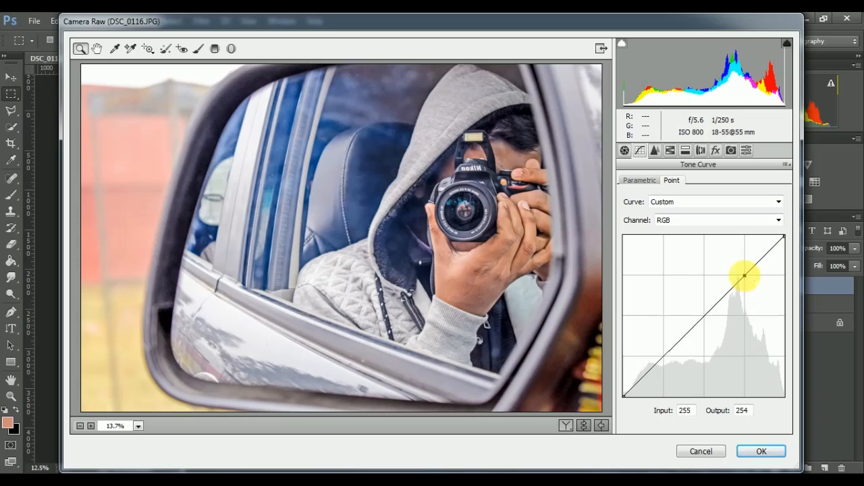
click(744, 276)
click(704, 317)
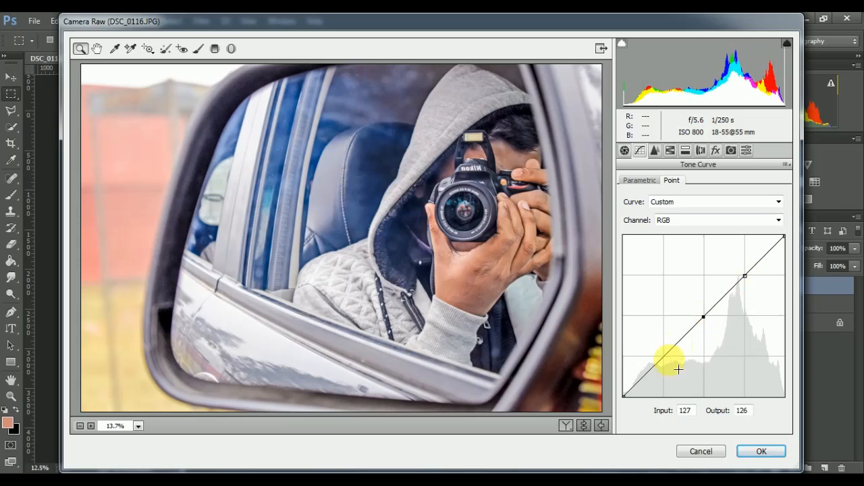
click(663, 355)
drag(623, 395, 631, 368)
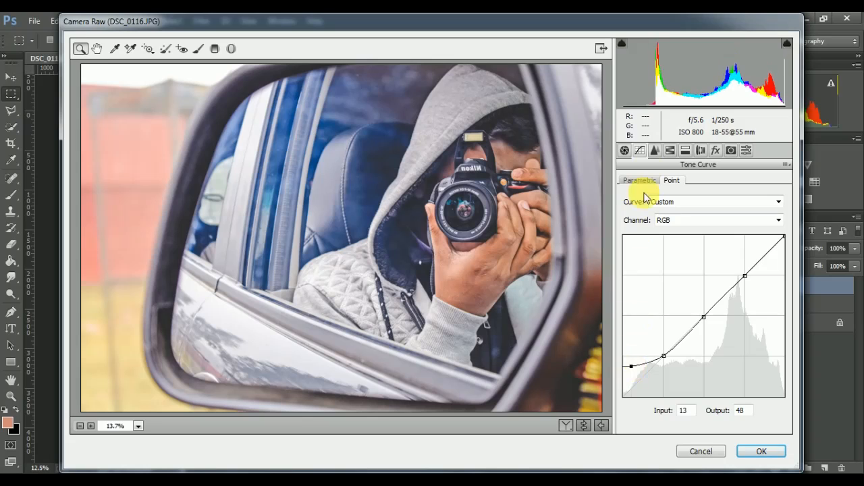
- Set luminance noise reduction to 47, and shift the HSL luminance of oranges to +41 and blues to -26
click(655, 150)
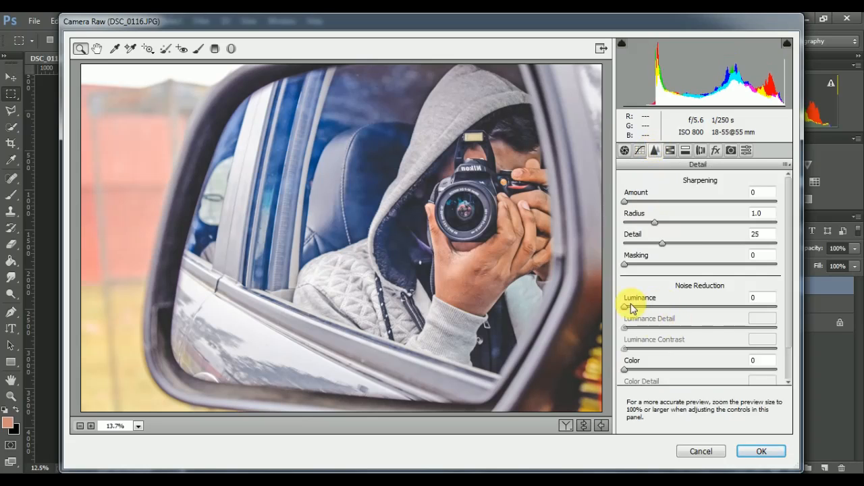
drag(625, 307, 694, 308)
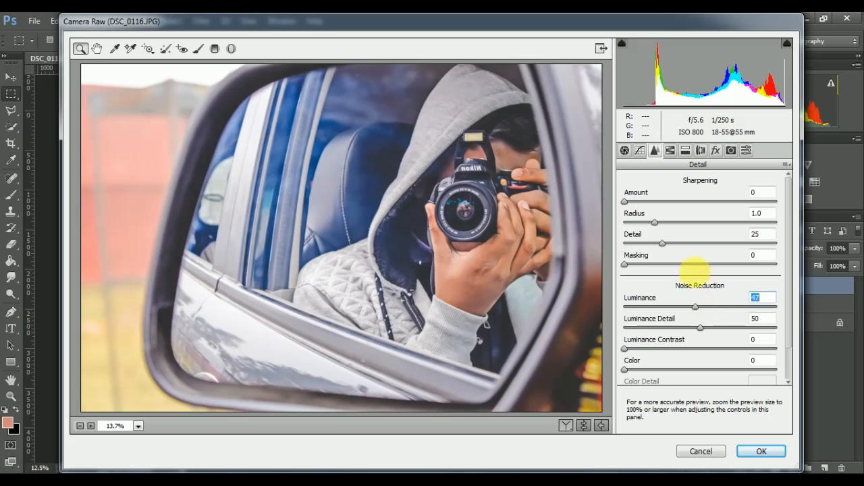
click(670, 150)
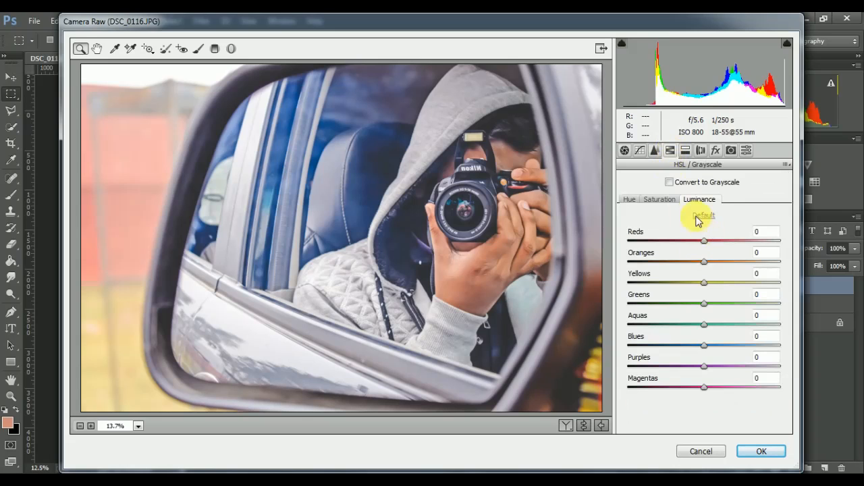
drag(705, 268, 736, 266)
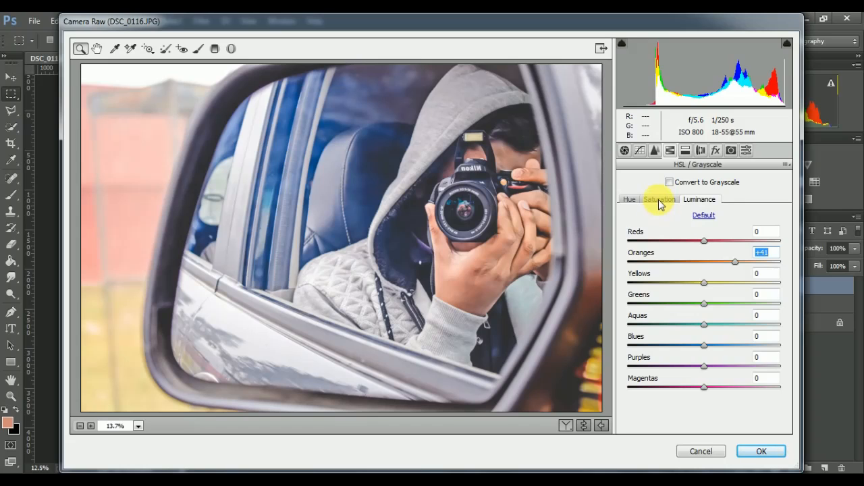
drag(704, 345, 699, 346)
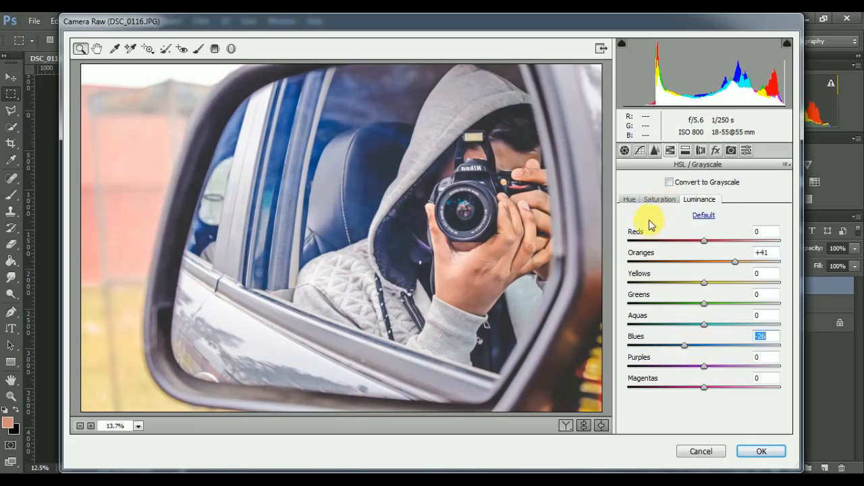
- Apply the Camera Raw edits with a post-crop vignette of amount -20, midpoint 36, roundness -25 and feather 36
click(659, 199)
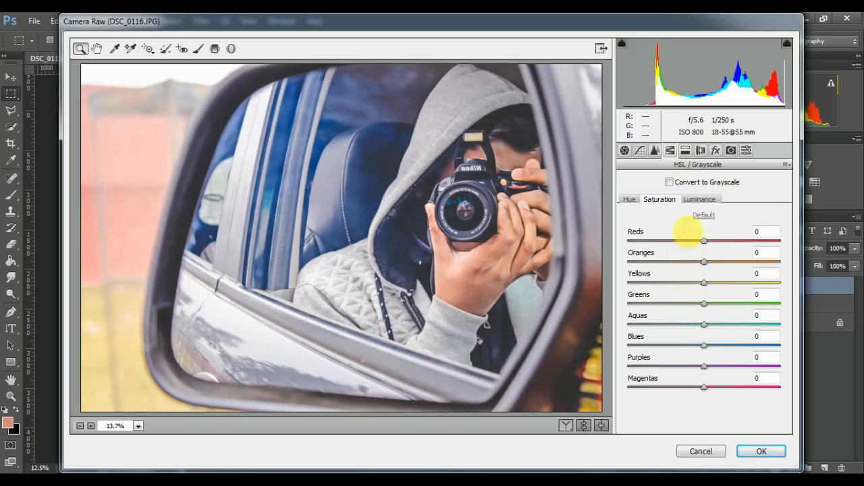
click(685, 150)
click(700, 152)
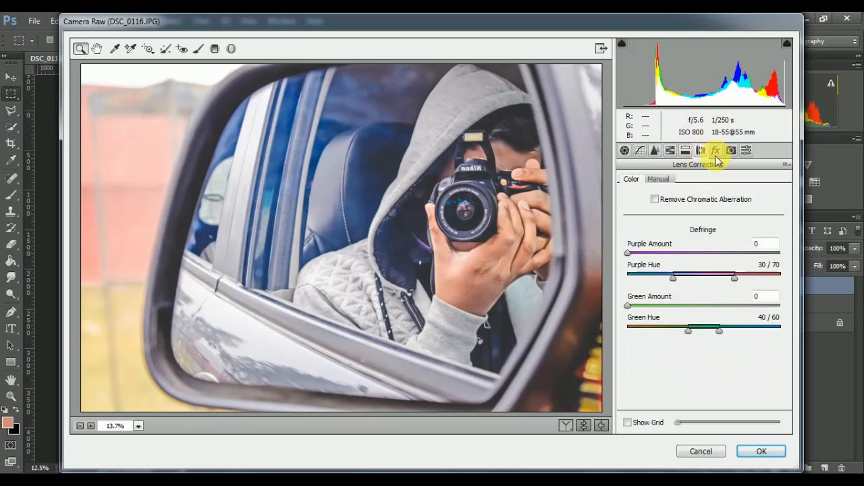
click(716, 150)
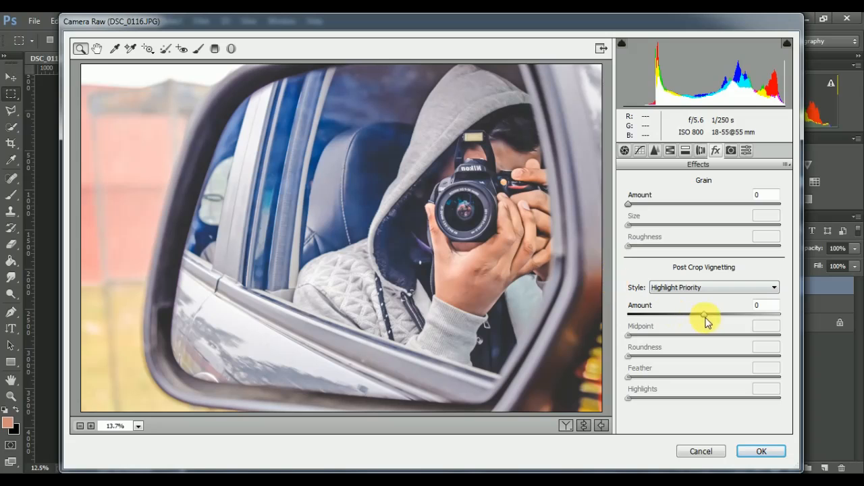
drag(703, 315, 681, 380)
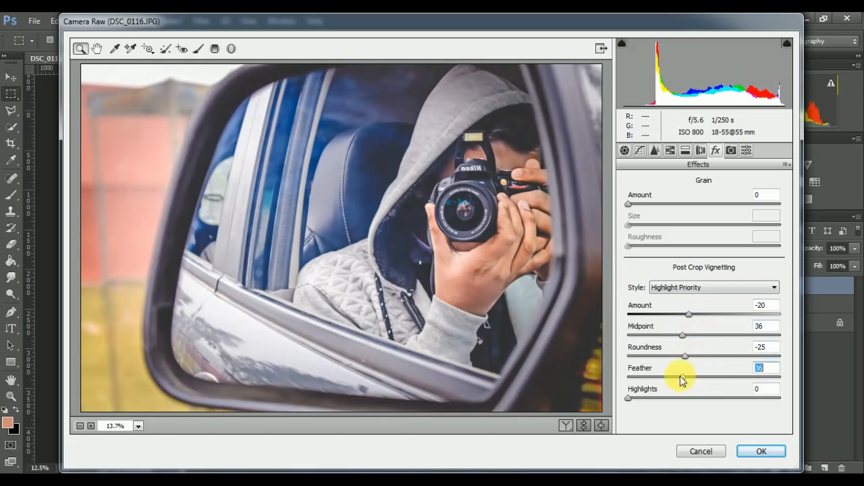
click(759, 451)
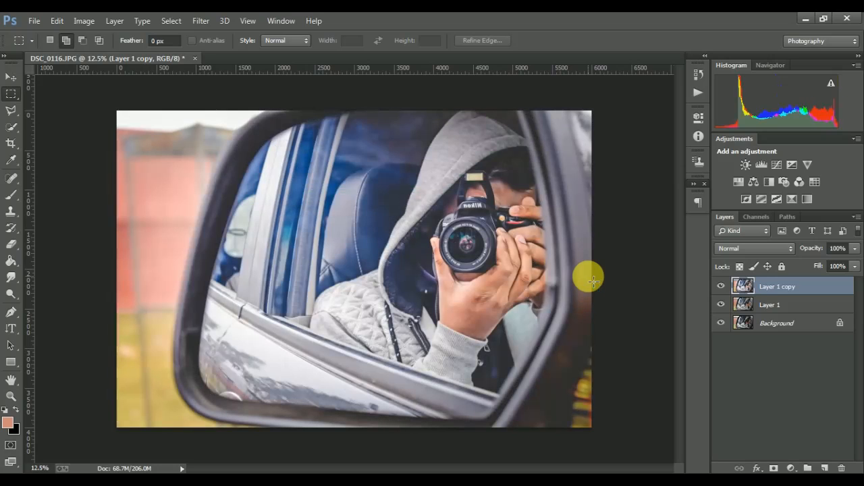
- Examine the edited photo up close around the camera lens, the hands and the hoodie
key(ctrl+plus)
key(ctrl+plus)
key(ctrl+plus)
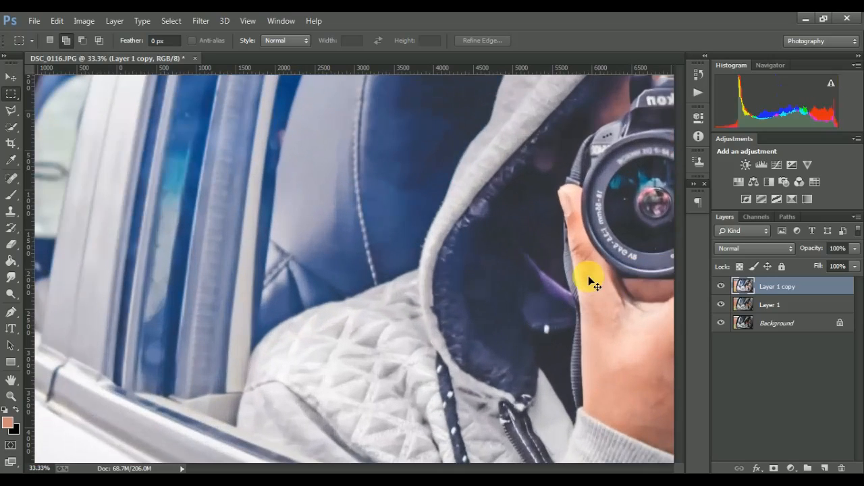
drag(592, 280, 343, 272)
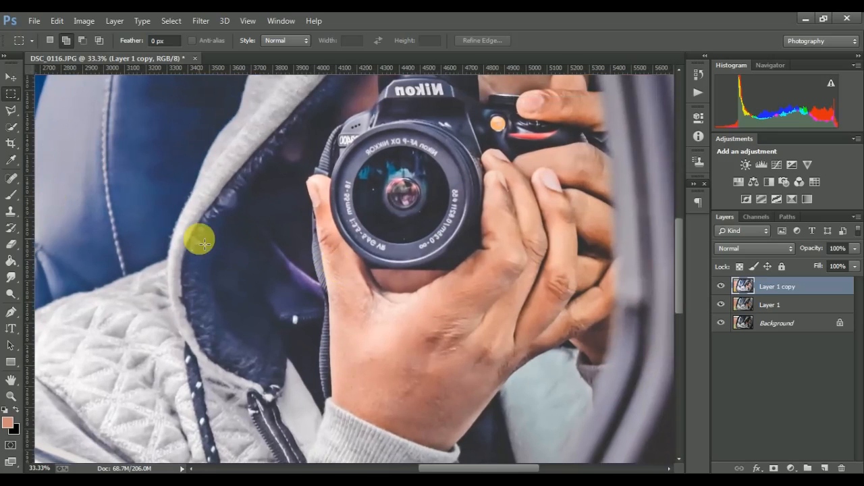
scroll(405, 179, down, 3)
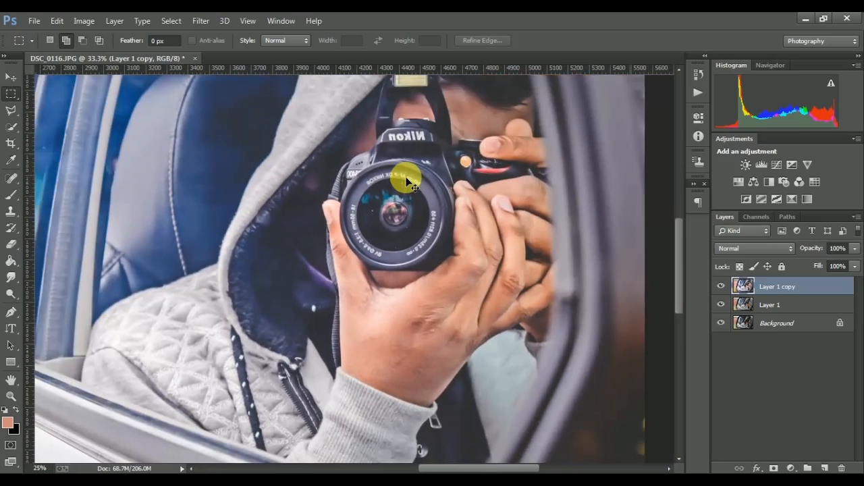
scroll(406, 179, up, 2)
scroll(405, 179, up, 2)
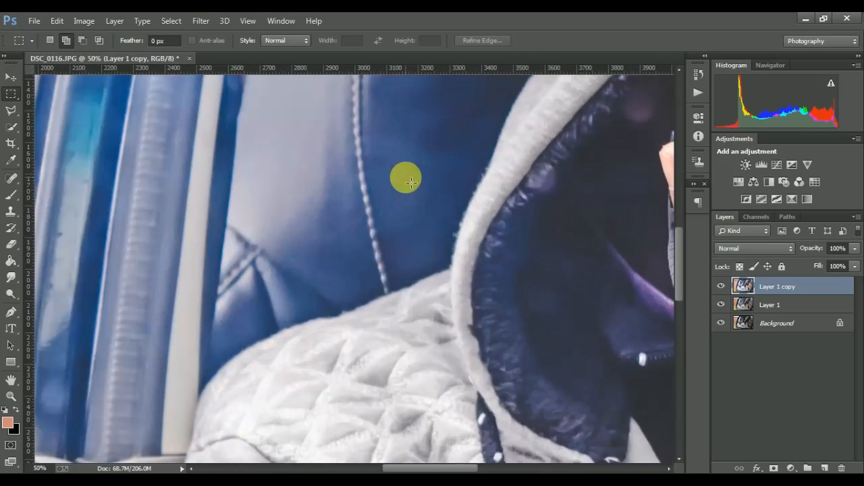
drag(518, 287, 177, 299)
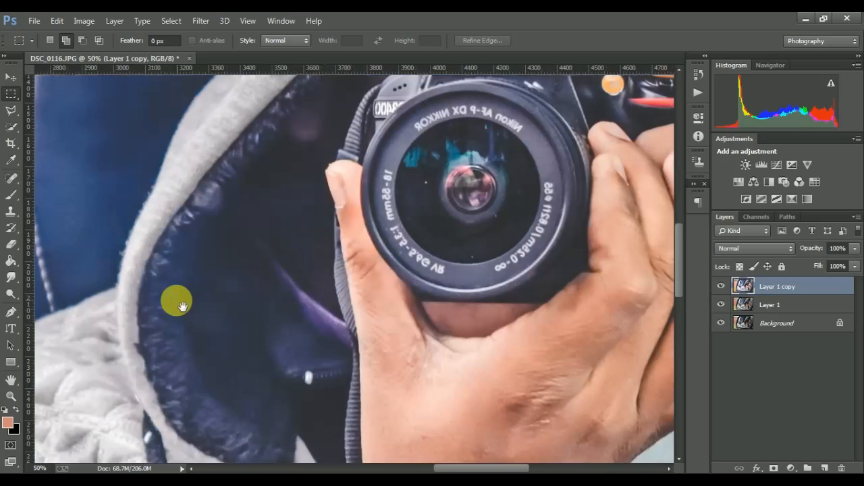
scroll(422, 247, down, 1)
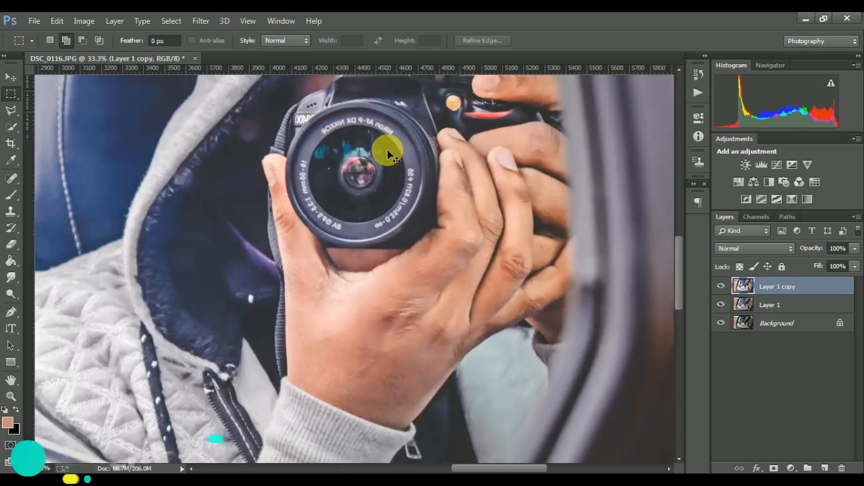
- Smooth the skin on the back of the hand holding the camera with the Mixer Brush at size 175
click(11, 195)
click(73, 229)
scroll(413, 343, up, 1)
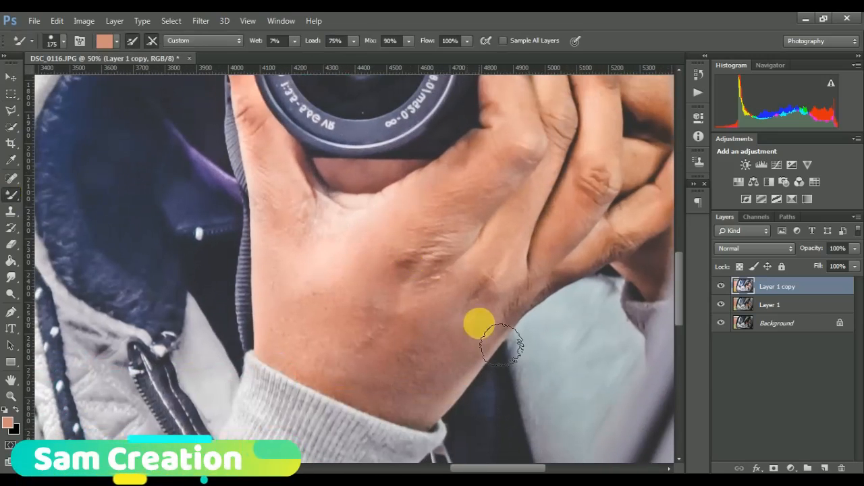
mouse_move(479, 324)
mouse_down()
mouse_move(392, 292)
mouse_move(412, 285)
mouse_move(381, 279)
mouse_move(370, 285)
mouse_move(386, 305)
mouse_move(350, 353)
mouse_move(345, 270)
mouse_move(414, 290)
mouse_move(383, 268)
mouse_move(501, 212)
mouse_move(393, 319)
mouse_move(320, 373)
mouse_move(370, 405)
mouse_move(332, 288)
mouse_move(289, 198)
mouse_move(402, 236)
mouse_up()
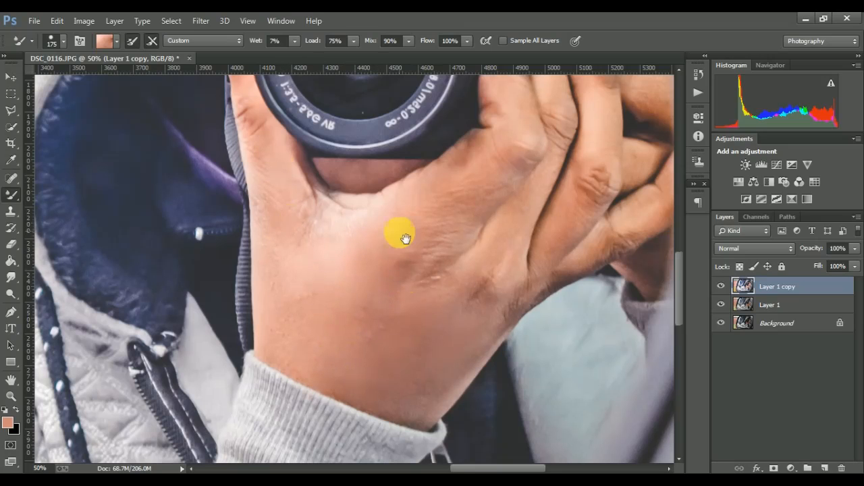
- Blend the remaining skin texture across the hand and fingers with a smaller Mixer Brush, then restore the brush size to 175
scroll(351, 263, up, 2)
key(bracketleft)
key(bracketleft)
key(bracketleft)
mouse_move(309, 293)
mouse_down()
mouse_move(291, 277)
mouse_move(293, 305)
mouse_move(266, 187)
mouse_move(411, 240)
mouse_move(462, 354)
mouse_move(511, 278)
mouse_move(481, 335)
mouse_move(441, 357)
mouse_move(492, 381)
mouse_move(527, 382)
mouse_move(541, 297)
mouse_move(568, 252)
mouse_move(465, 280)
mouse_move(529, 240)
mouse_move(544, 247)
mouse_move(553, 230)
mouse_move(539, 165)
mouse_move(575, 183)
mouse_move(574, 148)
mouse_move(589, 208)
mouse_move(586, 267)
mouse_move(551, 348)
mouse_move(619, 194)
mouse_move(630, 238)
mouse_move(636, 233)
mouse_move(612, 316)
mouse_move(566, 372)
mouse_move(616, 353)
mouse_up()
key(bracketright)
key(bracketright)
key(bracketright)
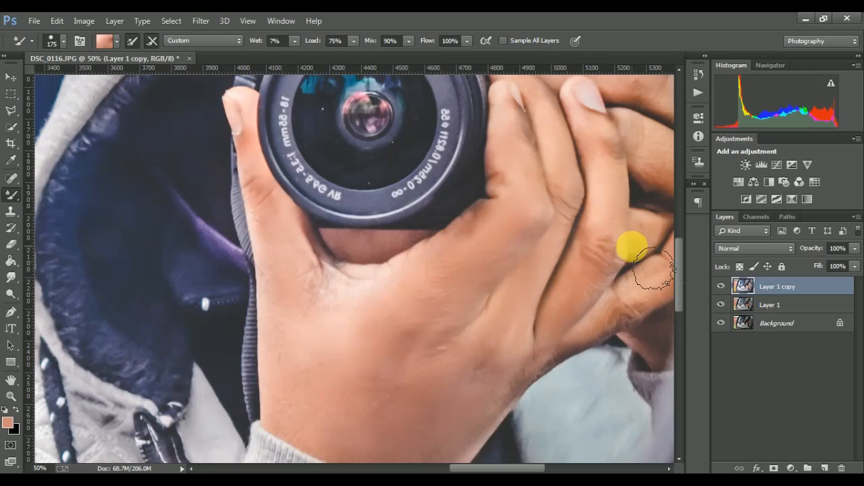
- Paint a sampled light skin tone over the back of the hand with the regular Brush at 17% opacity and size 200
scroll(675, 249, up, 3)
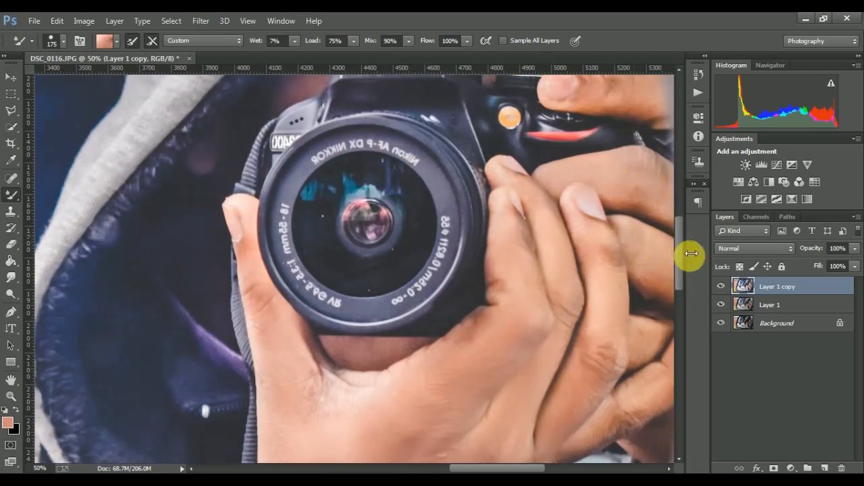
scroll(678, 253, up, 5)
key(ctrl+minus)
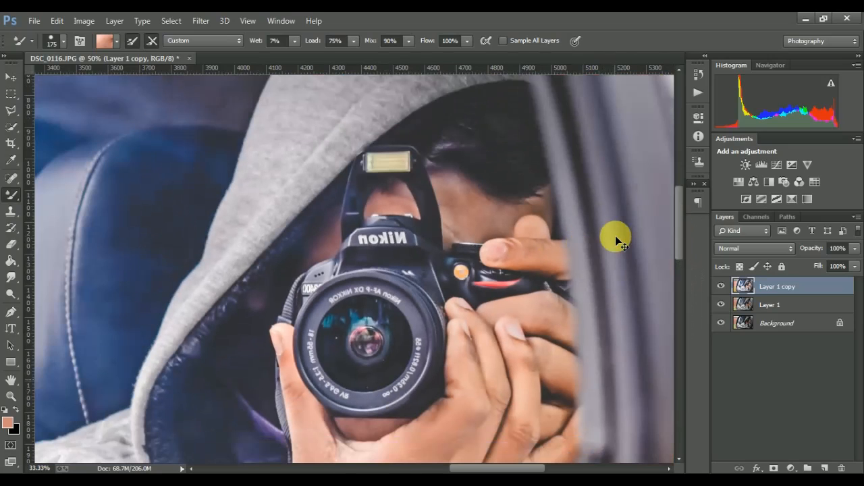
key(ctrl+minus)
key(ctrl+minus)
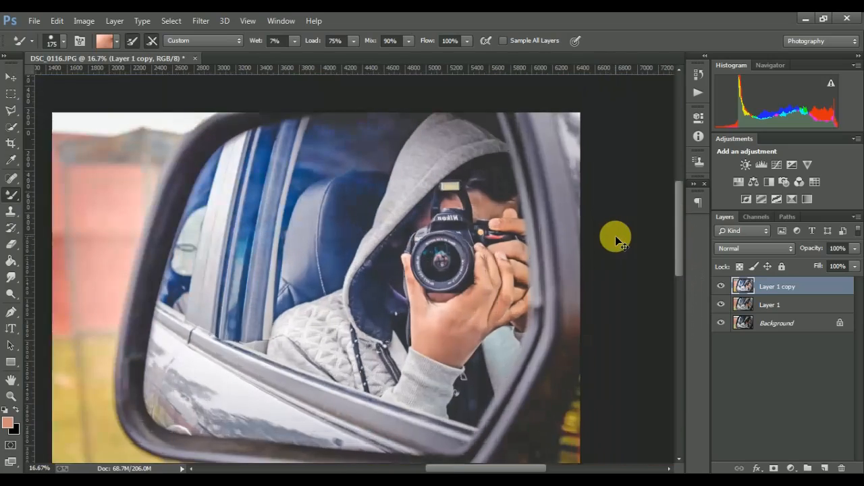
right_click(10, 198)
click(61, 194)
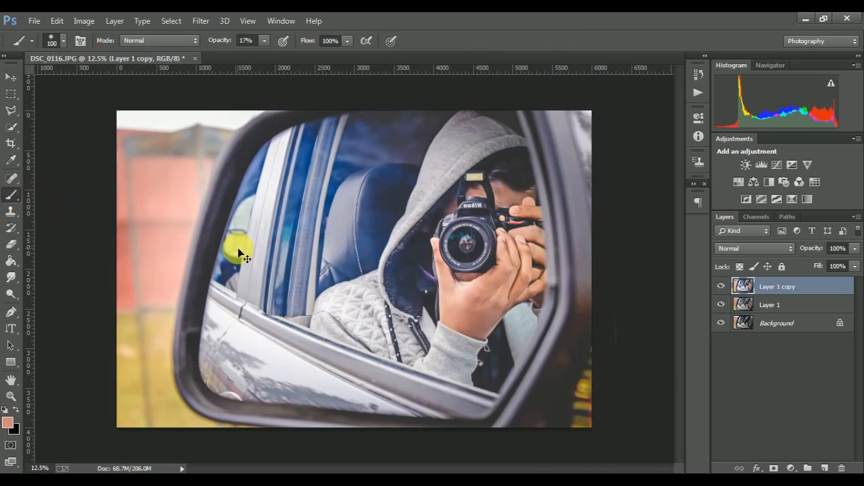
key(ctrl+plus)
key(ctrl+plus)
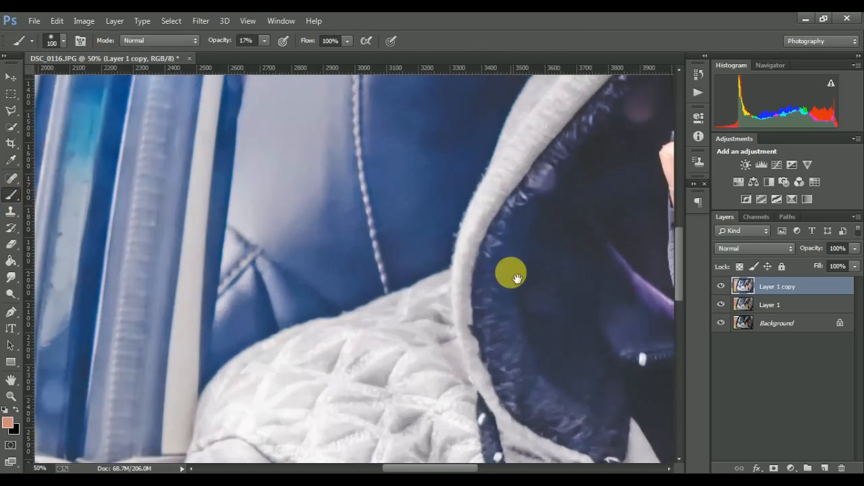
drag(367, 233, 125, 166)
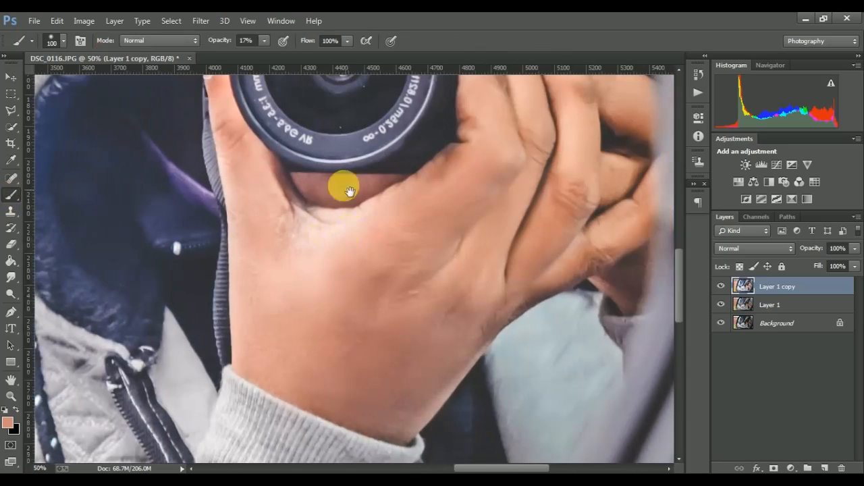
drag(350, 192, 344, 183)
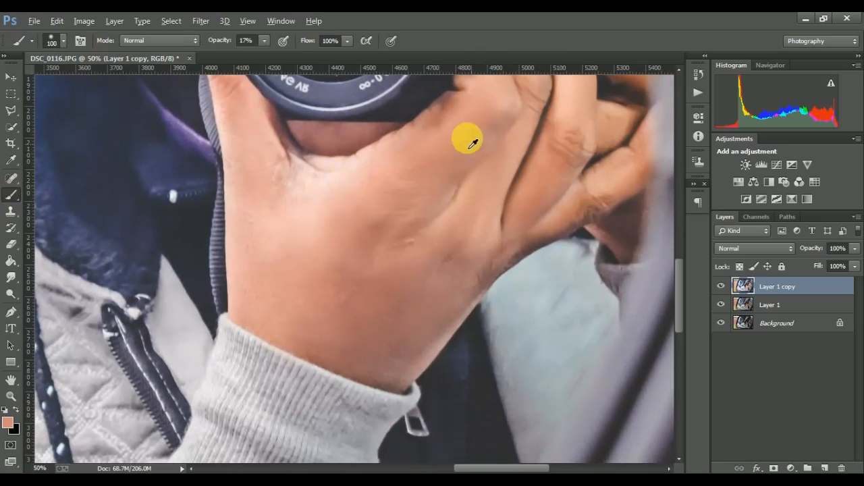
mouse_move(444, 175)
mouse_down()
mouse_move(353, 182)
mouse_move(391, 209)
mouse_move(320, 304)
mouse_move(334, 280)
mouse_move(287, 272)
mouse_move(321, 340)
mouse_move(404, 358)
mouse_move(368, 384)
mouse_move(374, 358)
mouse_move(407, 366)
mouse_move(466, 318)
mouse_move(495, 274)
mouse_move(457, 268)
mouse_move(369, 315)
mouse_move(458, 264)
mouse_move(362, 265)
mouse_move(286, 250)
mouse_move(457, 177)
mouse_move(464, 234)
mouse_move(405, 268)
mouse_move(343, 266)
mouse_move(362, 272)
mouse_move(388, 358)
mouse_move(438, 369)
mouse_move(484, 306)
mouse_move(438, 278)
mouse_move(336, 365)
mouse_move(419, 401)
mouse_move(382, 387)
mouse_move(361, 224)
mouse_up()
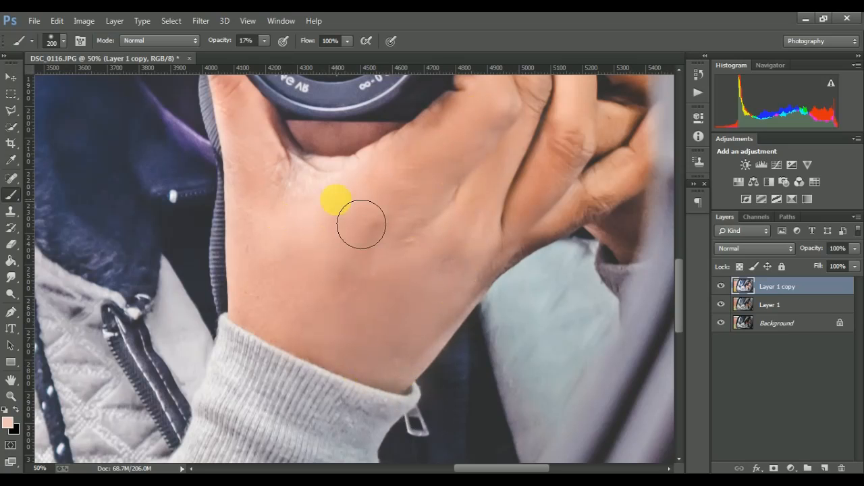
- Even out the skin tone on the fingers around the camera with the light skin-coloured Brush at 17% opacity
scroll(351, 226, down, 2)
mouse_move(341, 245)
mouse_down()
mouse_move(453, 257)
mouse_move(473, 215)
mouse_move(468, 252)
mouse_move(479, 160)
mouse_move(457, 192)
mouse_move(442, 142)
mouse_move(447, 238)
mouse_move(491, 259)
mouse_move(459, 247)
mouse_move(537, 212)
mouse_move(557, 28)
mouse_move(511, 14)
mouse_move(509, 101)
mouse_move(477, 115)
mouse_move(485, 127)
mouse_move(468, 131)
mouse_move(532, 146)
mouse_move(485, 167)
mouse_move(529, 185)
mouse_move(493, 198)
mouse_move(499, 218)
mouse_move(572, 187)
mouse_move(695, 279)
mouse_move(680, 274)
mouse_move(680, 250)
mouse_up()
mouse_move(487, 144)
mouse_down()
mouse_move(522, 152)
mouse_move(500, 157)
mouse_move(496, 212)
mouse_move(527, 222)
mouse_up()
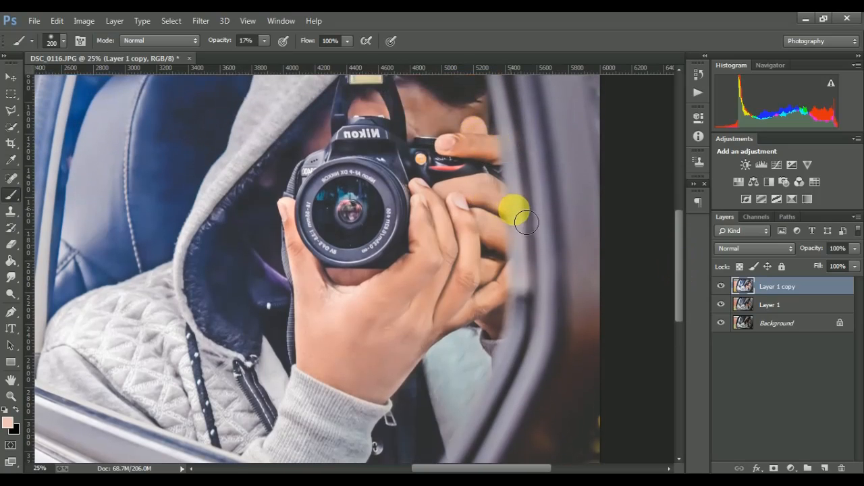
key(ctrl+minus)
key(ctrl+minus)
key(ctrl+minus)
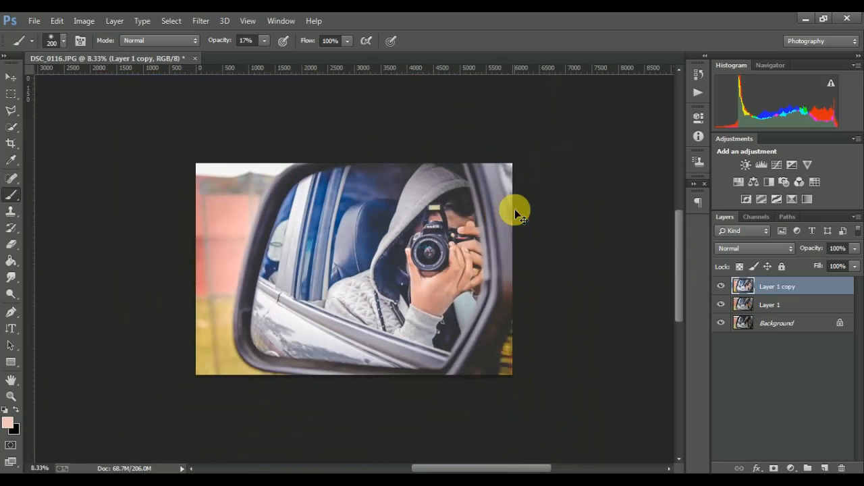
- Paint the light skin tone softly over the forehead and face areas around the camera
key(ctrl+plus)
key(ctrl+plus)
key(ctrl+plus)
key(ctrl+plus)
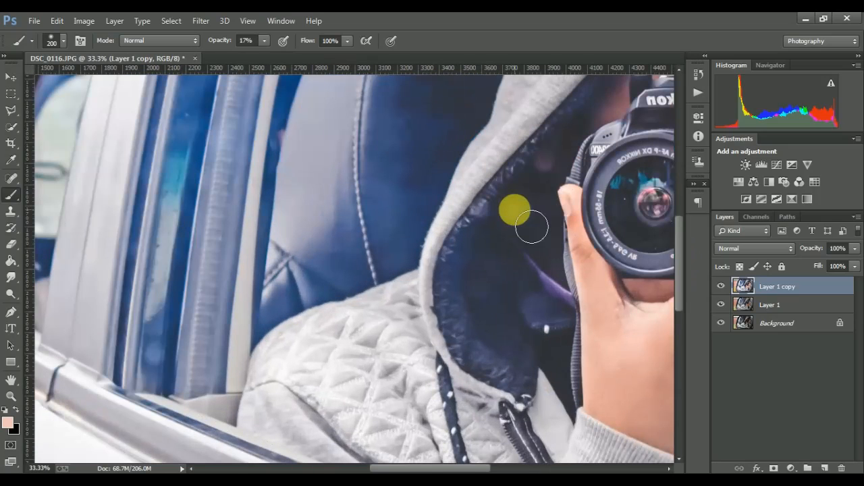
mouse_move(531, 227)
mouse_down()
mouse_move(684, 317)
mouse_move(672, 305)
mouse_move(620, 321)
mouse_move(634, 333)
mouse_move(611, 348)
mouse_move(676, 230)
mouse_move(677, 210)
mouse_move(606, 259)
mouse_move(631, 219)
mouse_move(603, 266)
mouse_move(520, 308)
mouse_up()
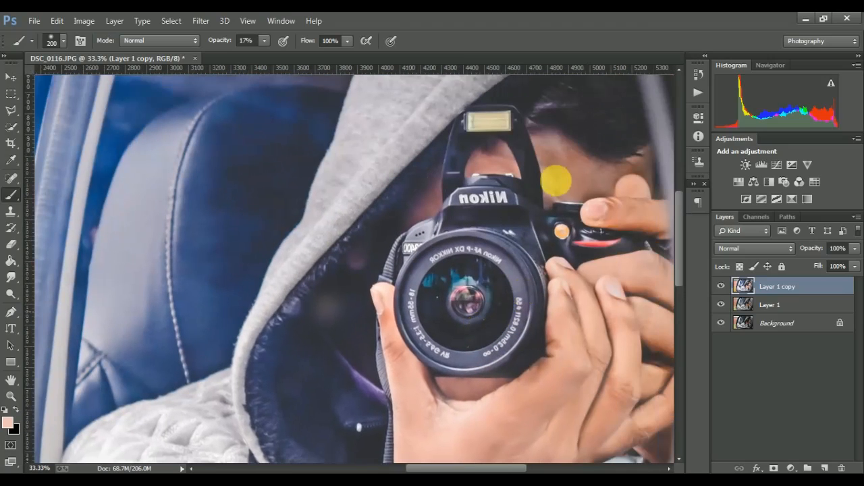
mouse_move(555, 177)
mouse_down()
mouse_move(574, 167)
mouse_move(612, 191)
mouse_move(638, 190)
mouse_move(601, 206)
mouse_move(611, 208)
mouse_move(575, 210)
mouse_move(568, 164)
mouse_move(616, 168)
mouse_move(561, 224)
mouse_up()
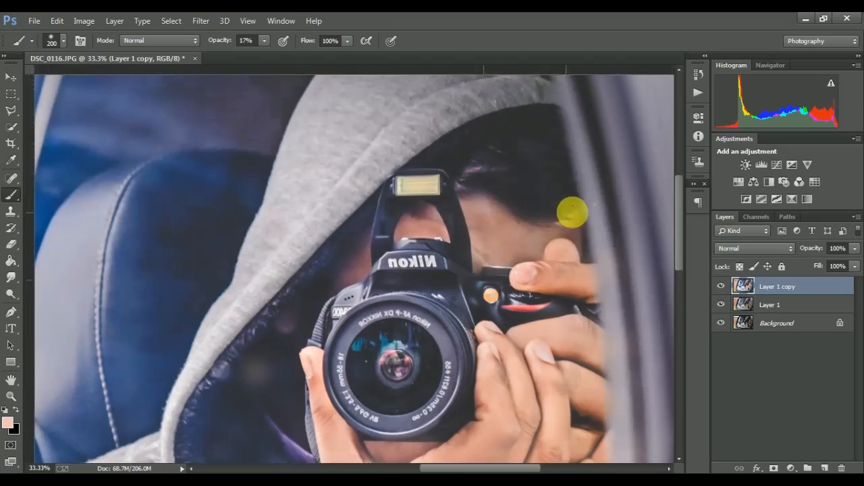
mouse_move(588, 227)
mouse_down()
mouse_move(591, 255)
mouse_move(590, 237)
mouse_move(409, 270)
mouse_move(448, 235)
mouse_move(378, 258)
mouse_move(371, 293)
mouse_up()
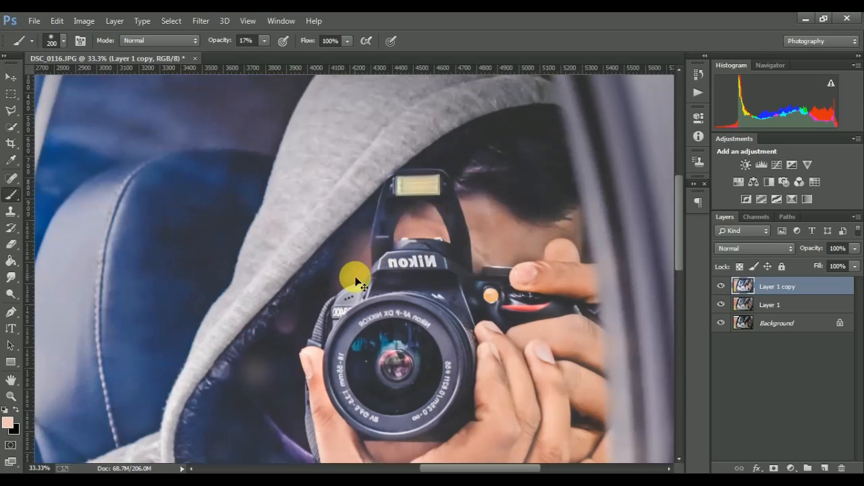
- Duplicate the retouched layer and apply Shadows/Highlights to the copy with a shadows amount of 23%
scroll(356, 282, down, 4)
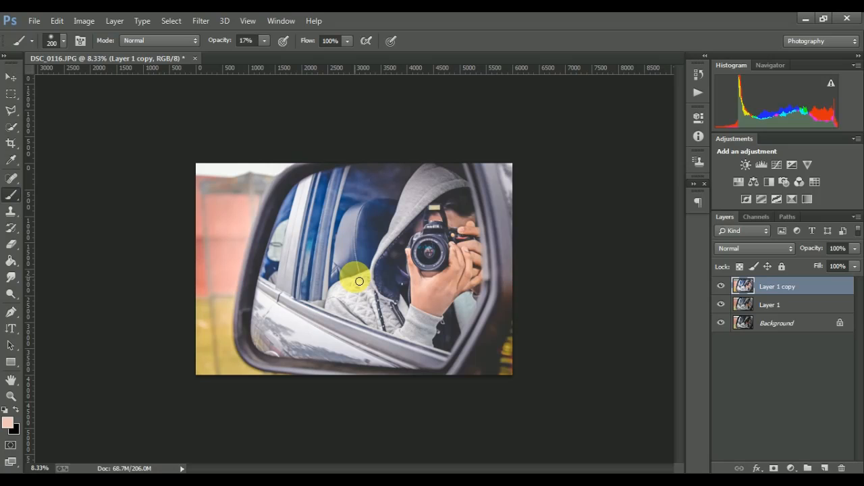
scroll(357, 282, up, 1)
scroll(357, 280, down, 1)
key(ctrl+j)
click(84, 21)
mouse_move(139, 54)
click(286, 262)
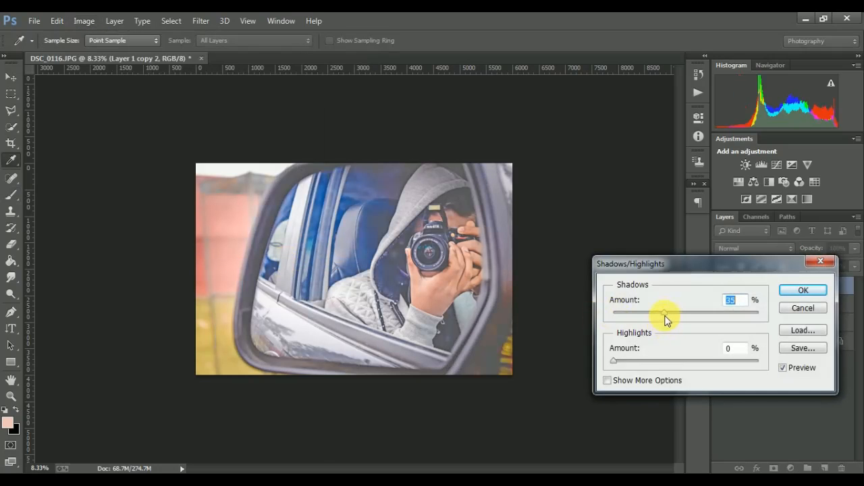
drag(663, 314, 647, 314)
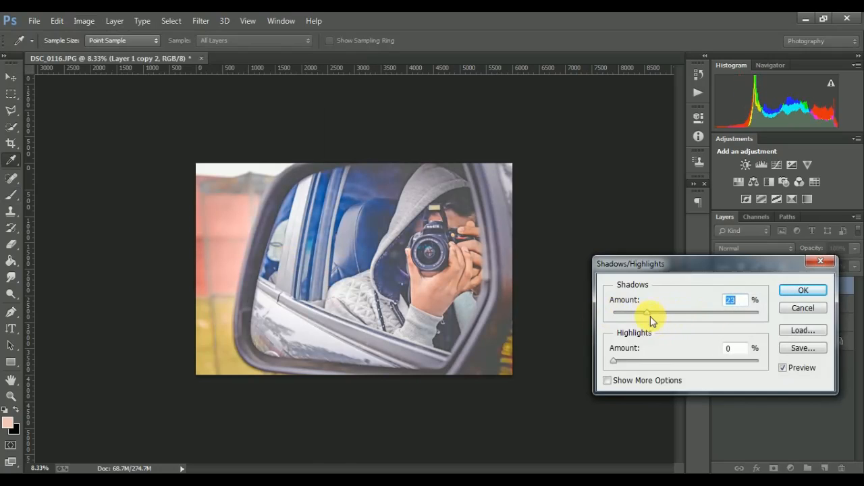
click(799, 292)
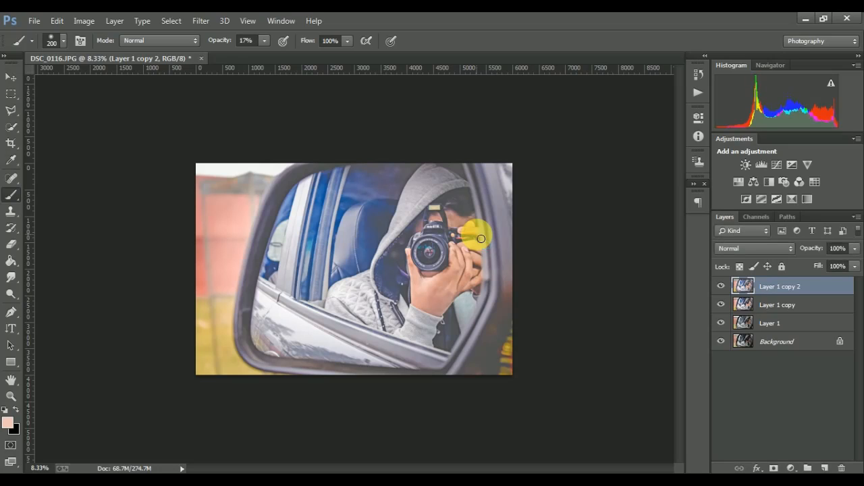
- Apply Brightness/Contrast to the top layer with brightness 5 and contrast -12
key(ctrl+plus)
key(ctrl+plus)
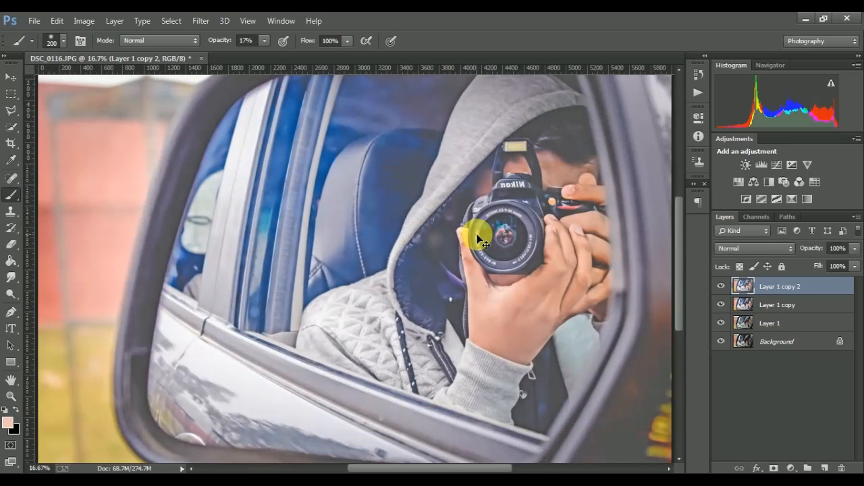
key(ctrl+minus)
key(ctrl+minus)
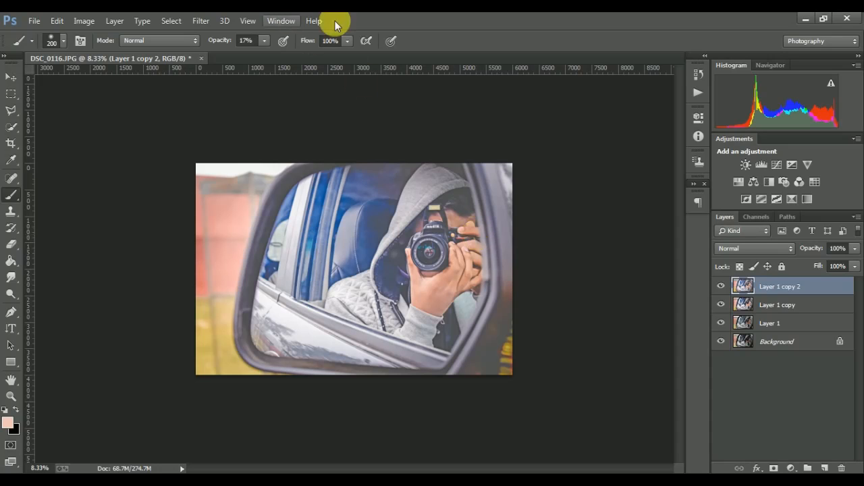
click(84, 20)
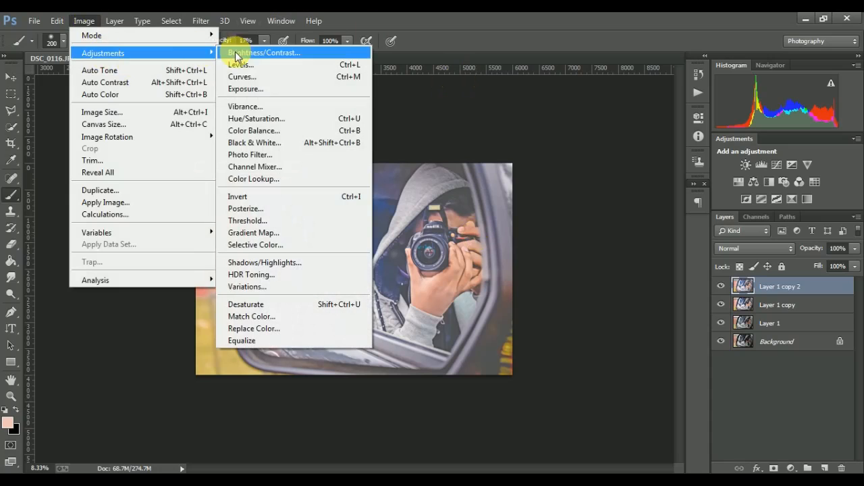
click(562, 111)
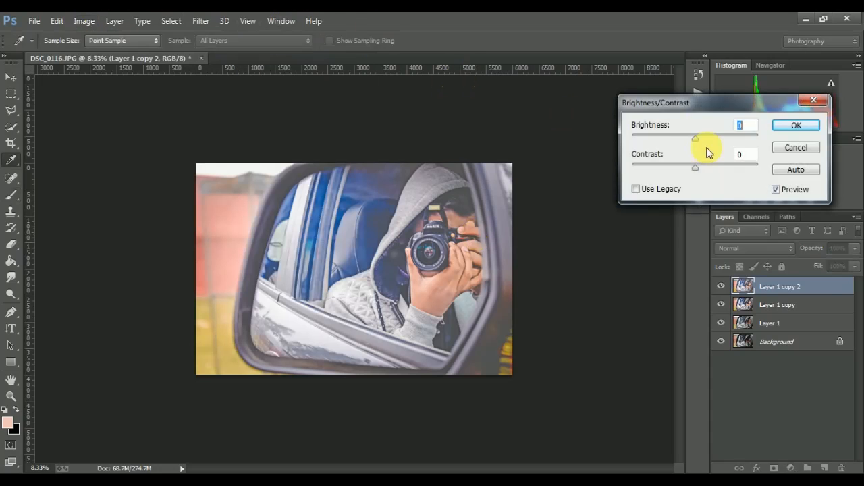
drag(698, 96, 690, 219)
drag(667, 250, 649, 317)
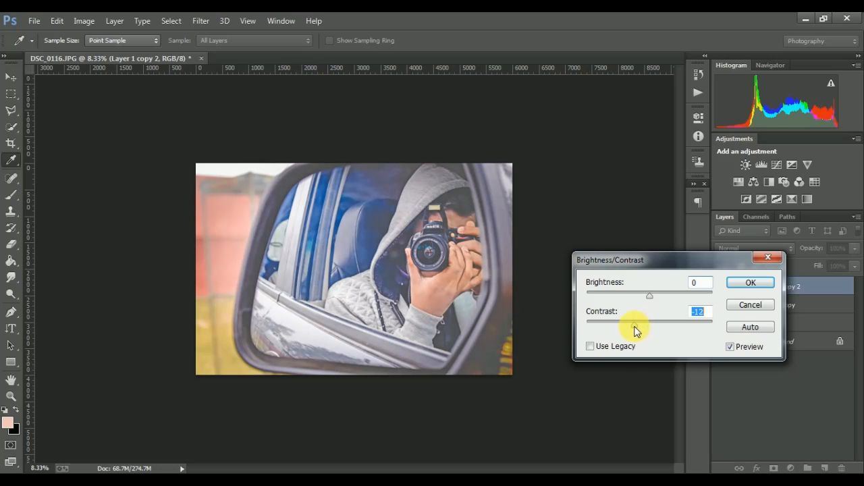
mouse_move(650, 294)
mouse_down()
mouse_move(658, 296)
mouse_move(645, 301)
mouse_move(652, 297)
mouse_up()
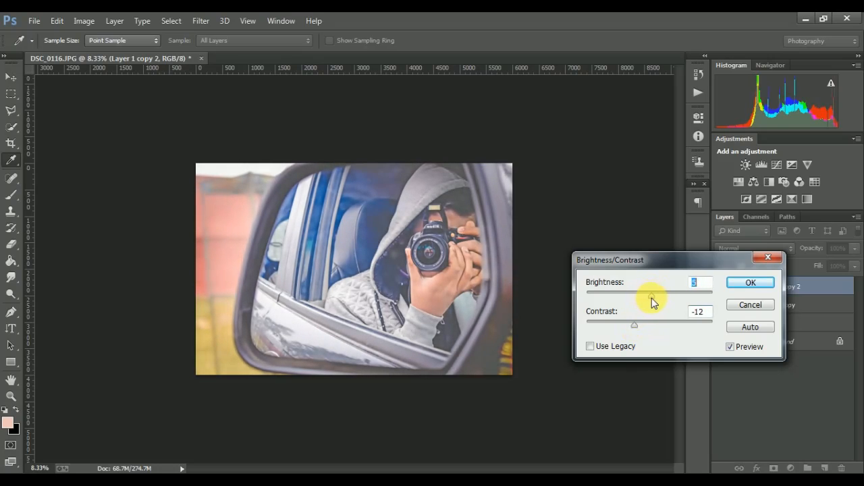
click(750, 283)
key(b)
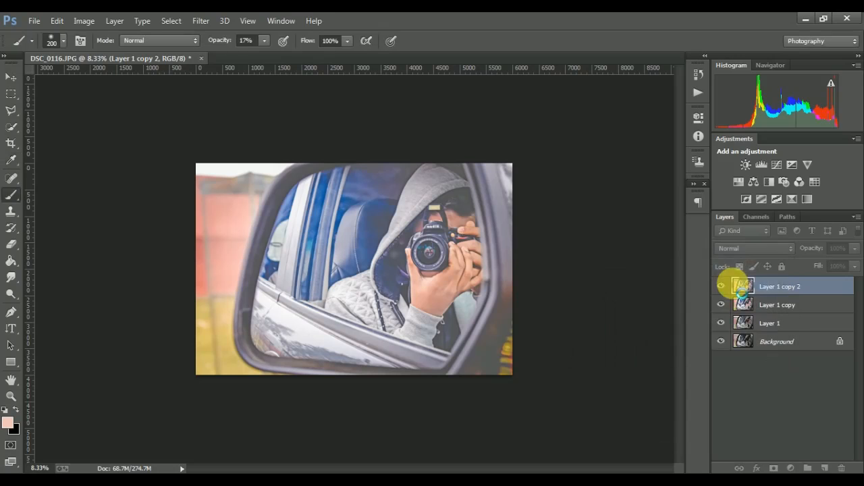
- Bring the red glow from a11.png into the DSC_0116.JPG photo as a new layer
key(ctrl+plus)
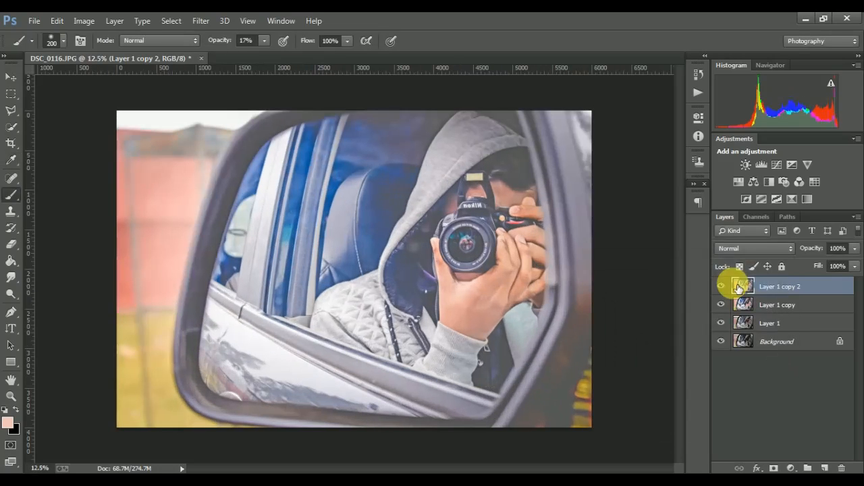
key(ctrl+minus)
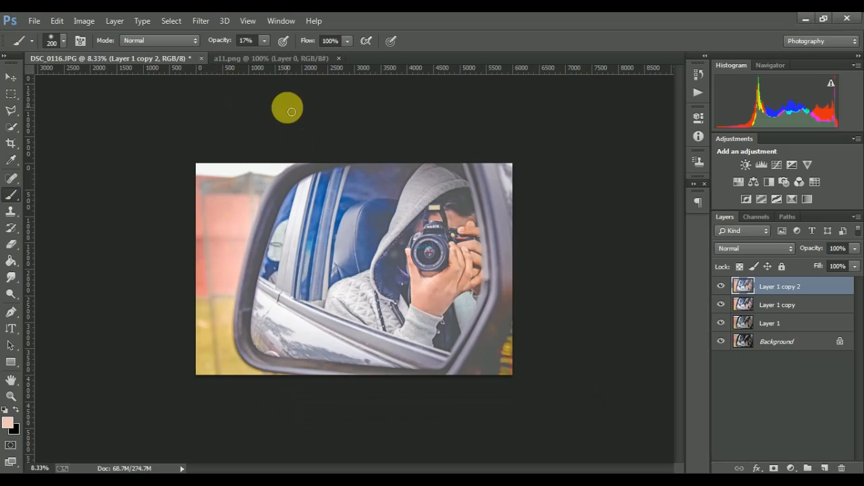
click(287, 61)
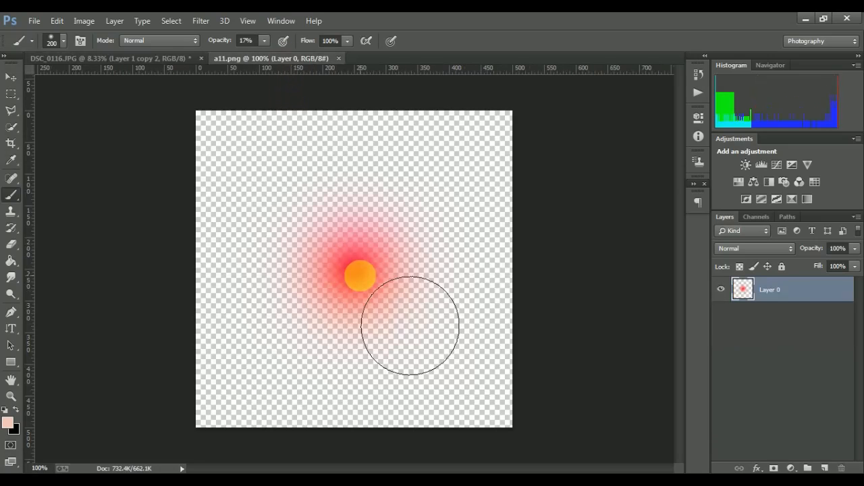
click(10, 79)
drag(340, 272, 239, 174)
drag(271, 217, 271, 217)
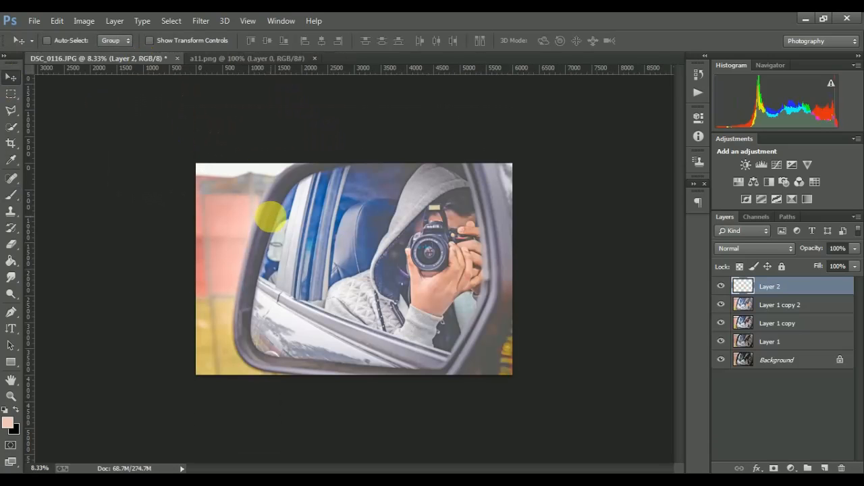
- Scale the red glow layer to about 2840% wide and 2664% high and position it over the photo's left side
key(ctrl+plus)
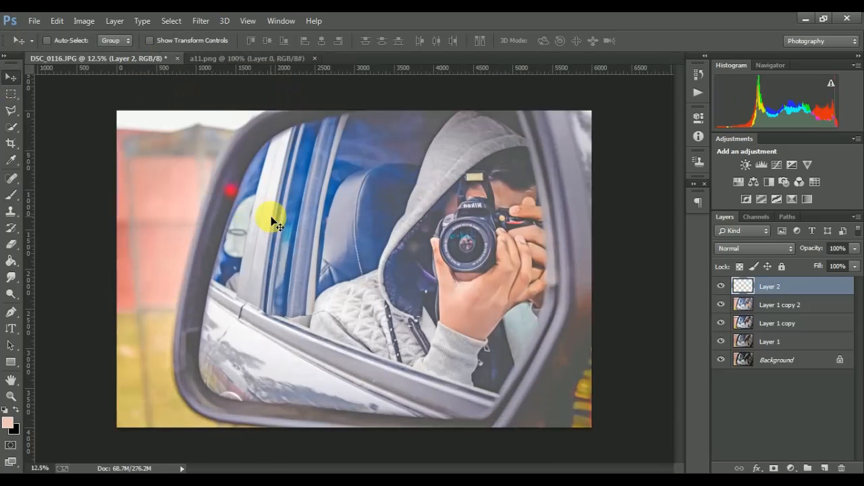
key(ctrl+t)
drag(250, 211, 472, 435)
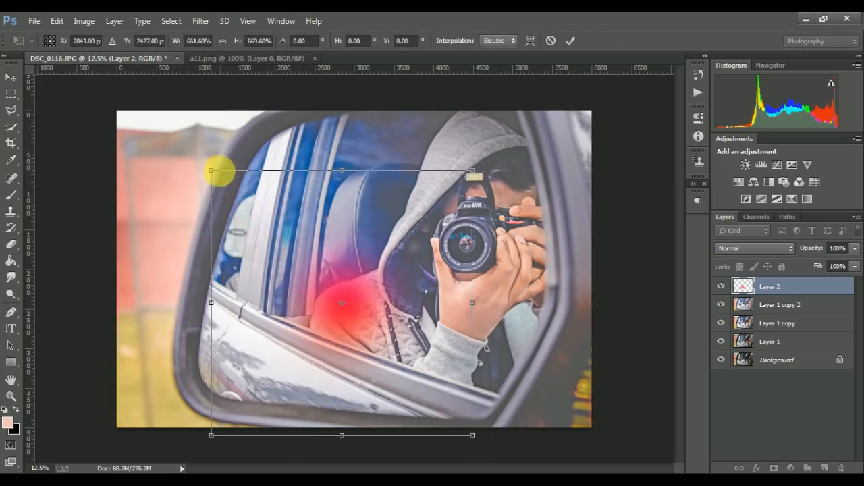
drag(210, 170, 114, 116)
key(ctrl+minus)
key(ctrl+minus)
key(ctrl+minus)
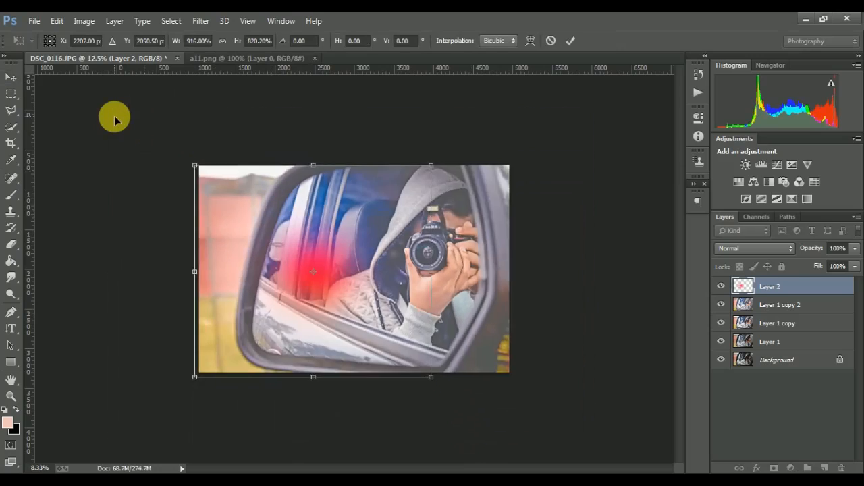
drag(259, 211, 110, 50)
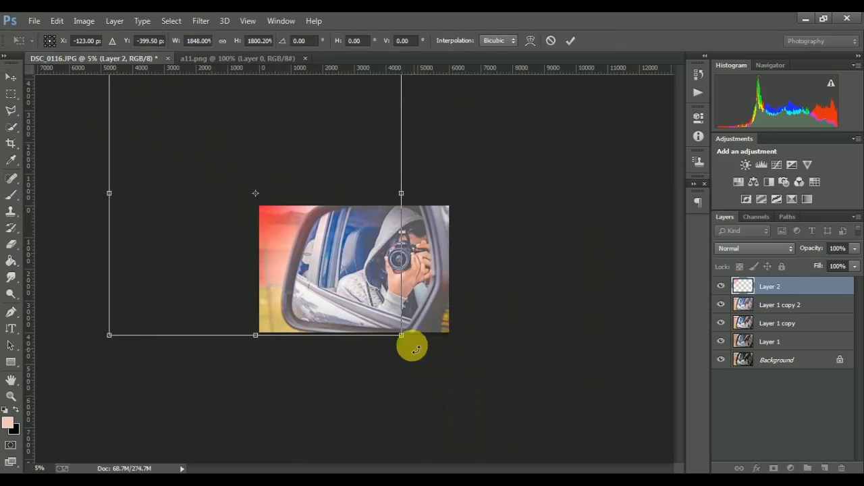
drag(410, 344, 532, 452)
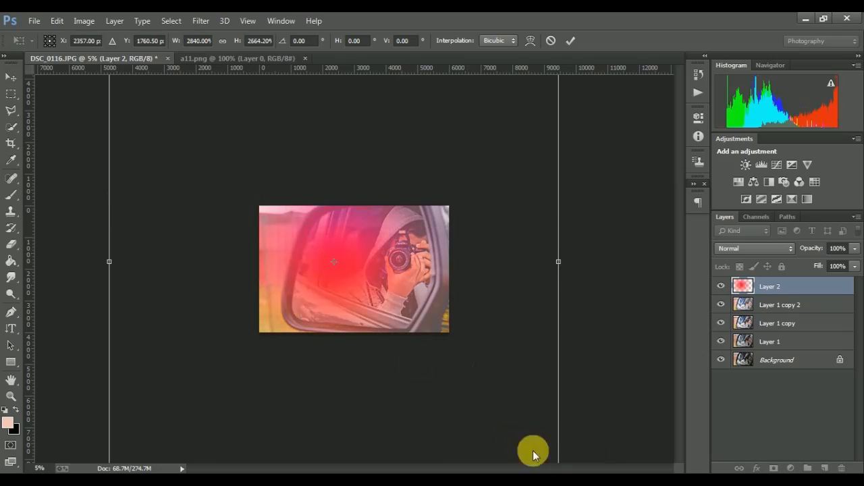
drag(412, 360, 379, 369)
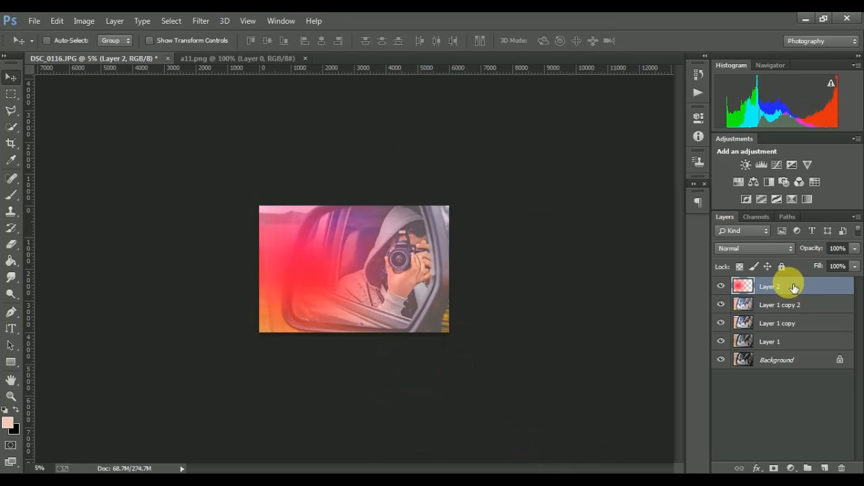
- Try Color Dodge on the red glow layer, and settle on the Screen blend mode
click(762, 248)
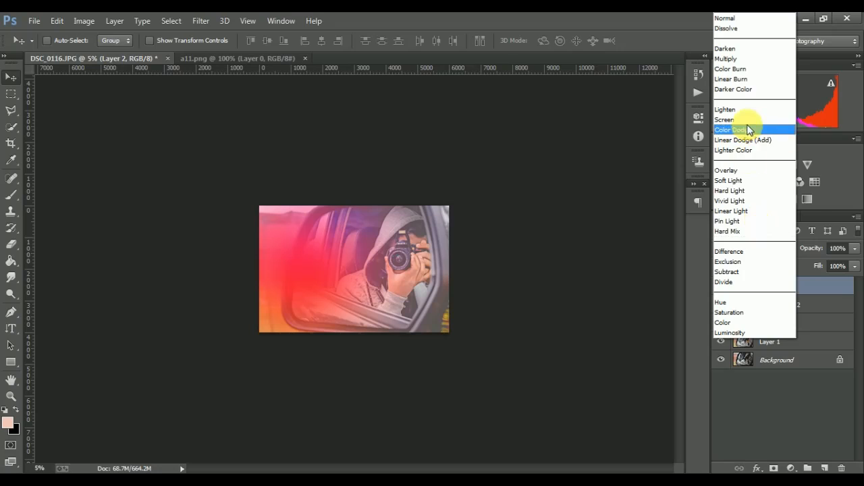
click(750, 129)
click(756, 249)
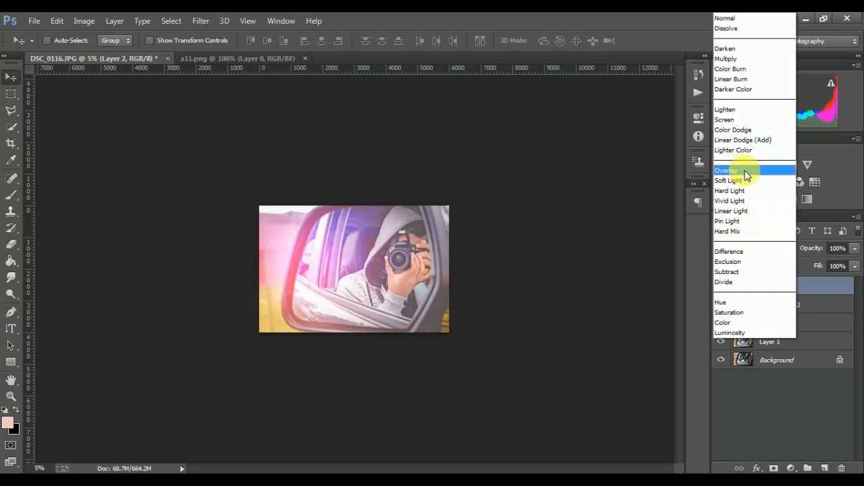
click(746, 120)
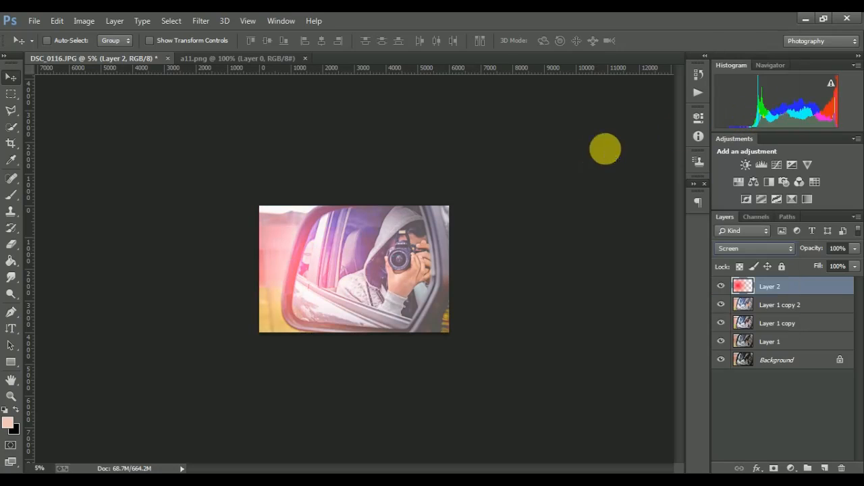
- Move the red glow down towards the lower-left edge of the car mirror
mouse_move(332, 268)
mouse_down()
mouse_move(321, 281)
mouse_move(327, 262)
mouse_up()
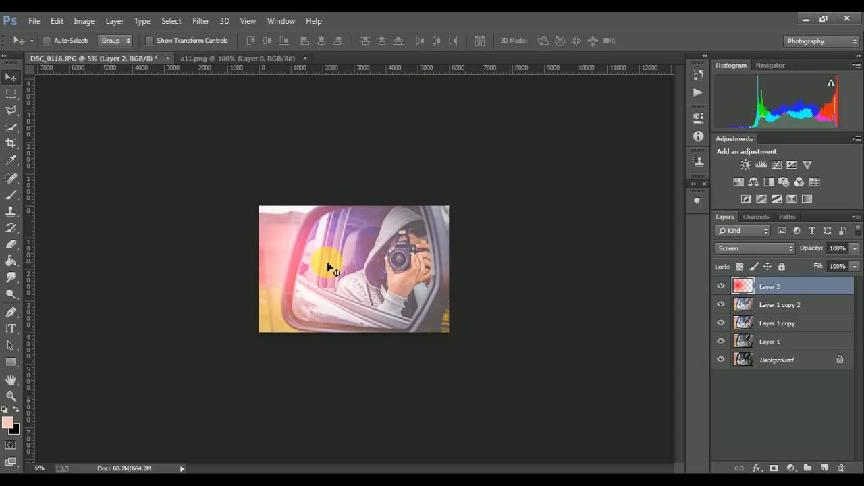
key(ctrl+plus)
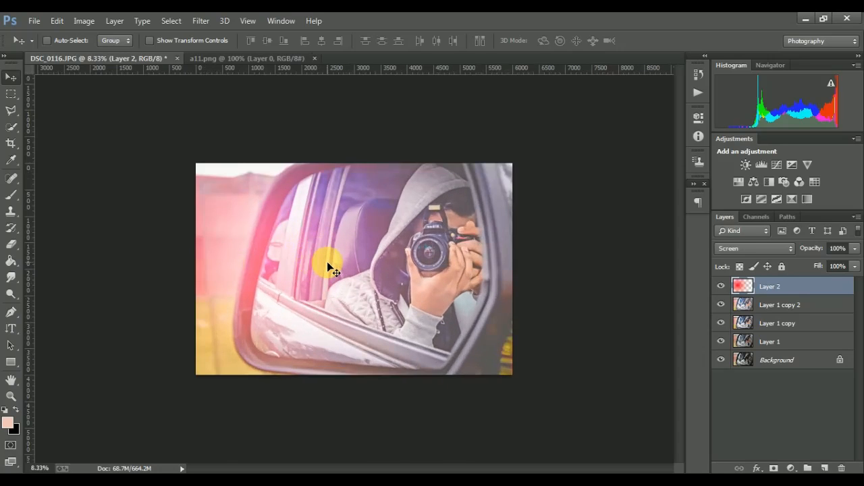
drag(289, 245, 308, 287)
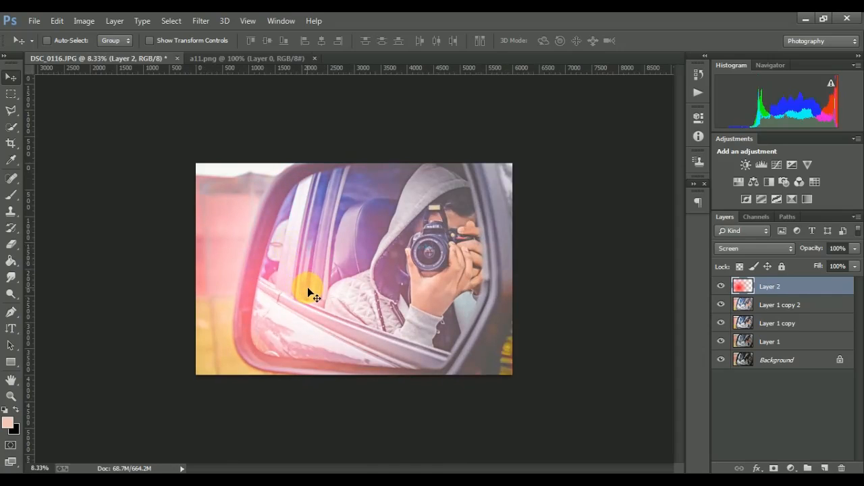
- Enlarge the red glow layer to about 110% in width and height, extending it towards the lower left and upper right
key(ctrl+minus)
key(ctrl+minus)
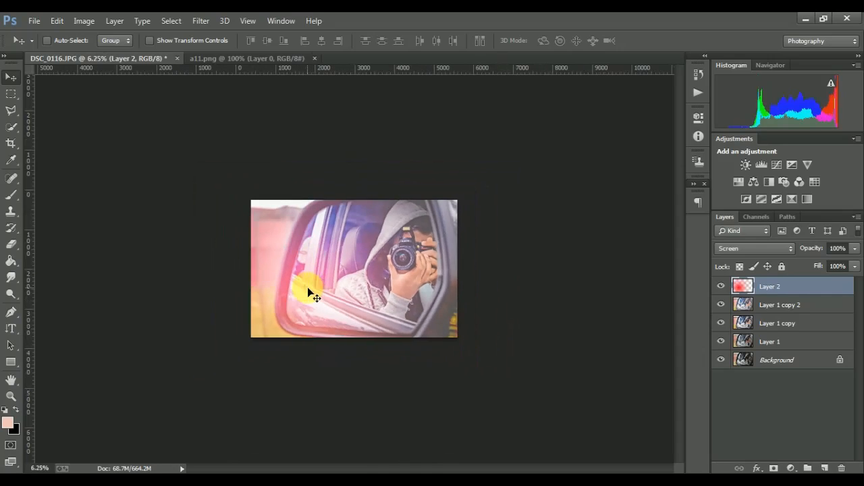
key(ctrl+t)
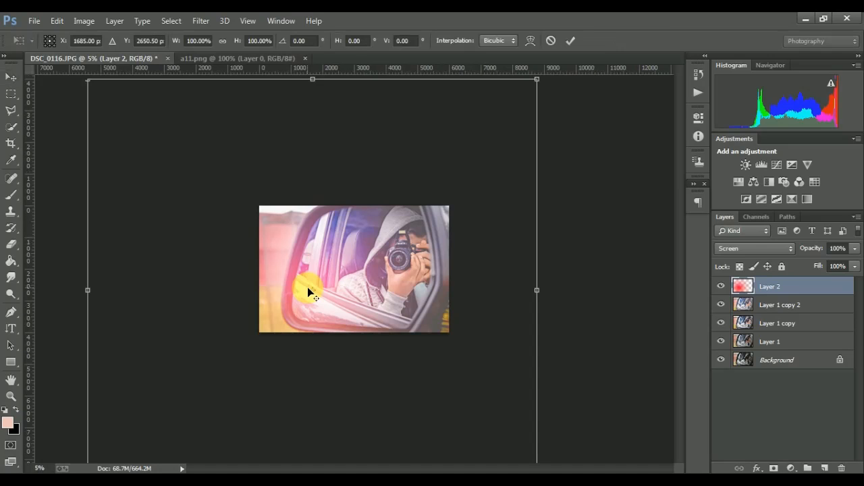
key(ctrl+minus)
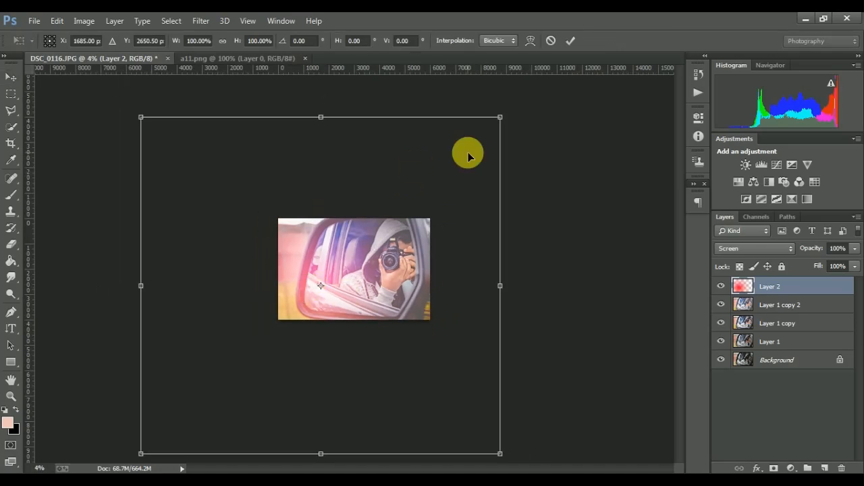
drag(140, 454, 116, 477)
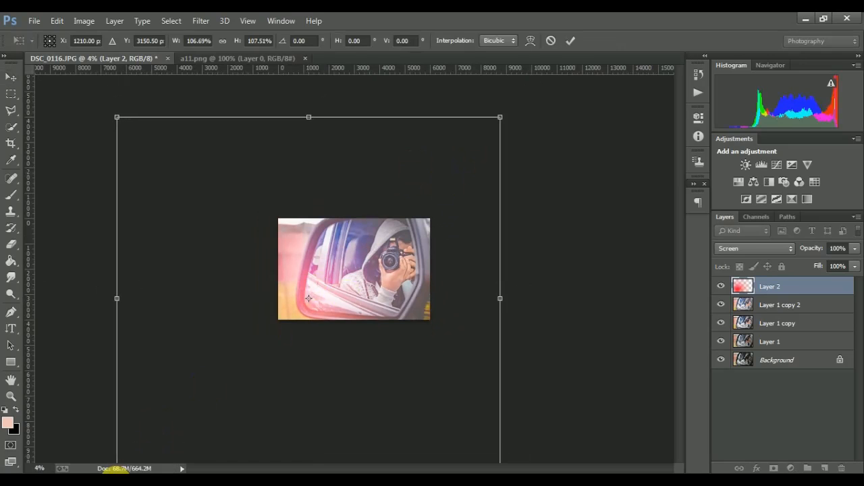
key(ctrl+minus)
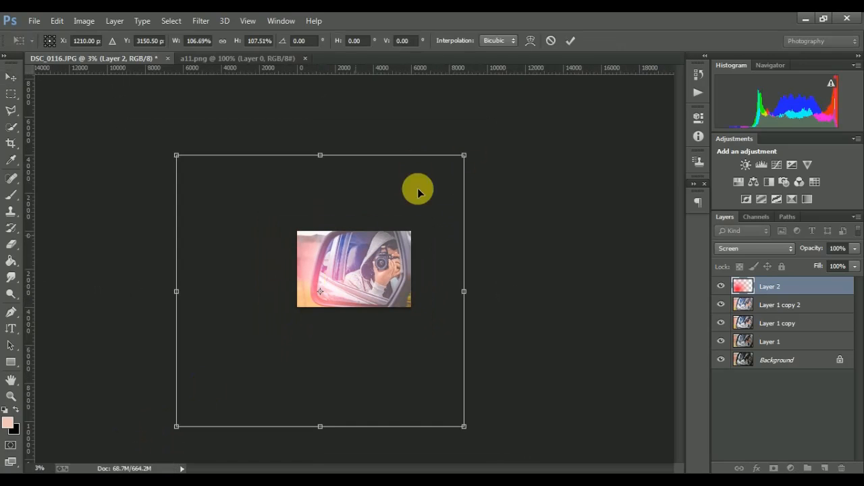
drag(464, 155, 472, 149)
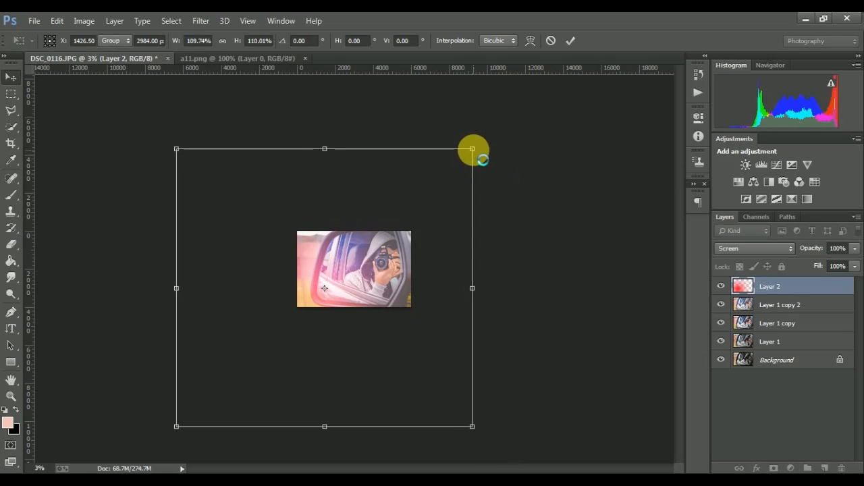
key(Return)
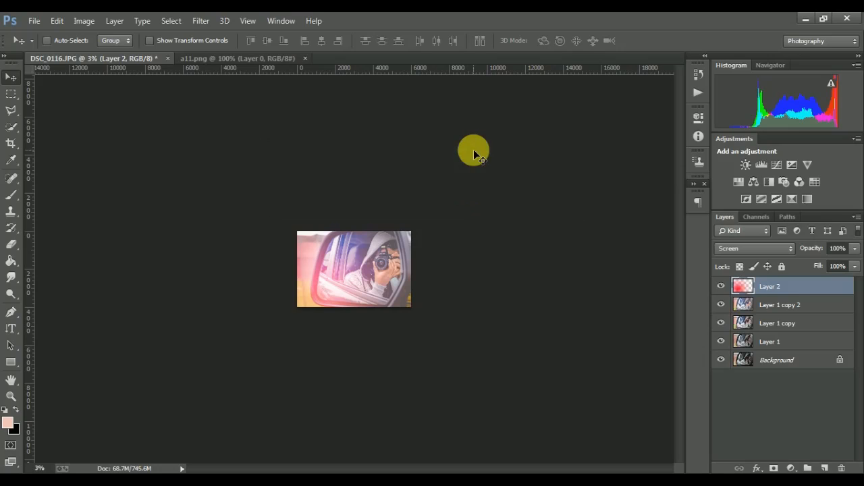
- Examine how the red glow spreads across the whole photo at larger and smaller magnifications
key(ctrl+plus)
key(ctrl+plus)
key(ctrl+plus)
key(ctrl+plus)
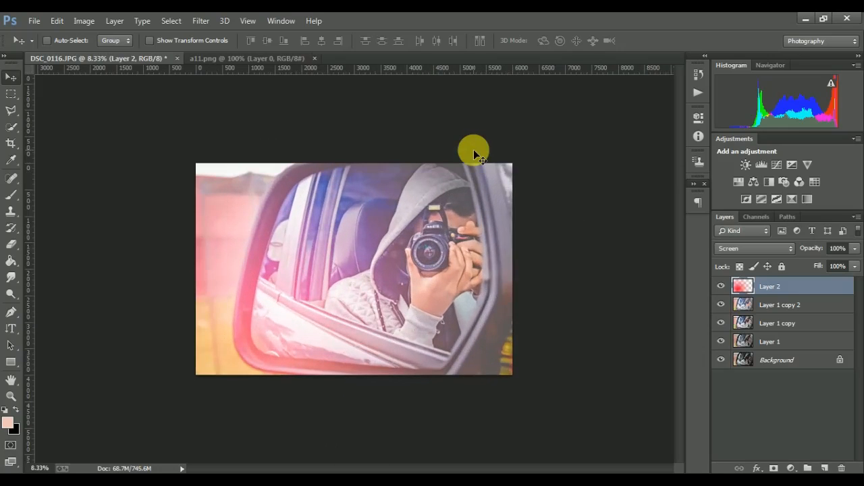
key(ctrl+plus)
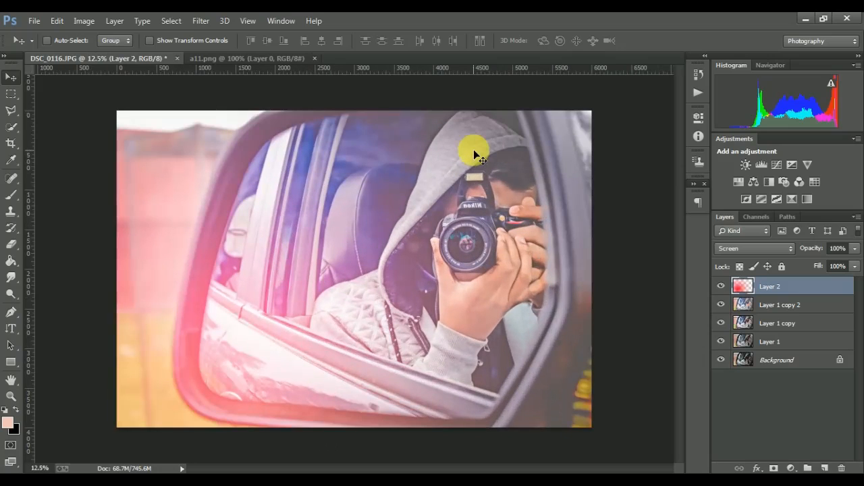
key(ctrl+minus)
key(ctrl+minus)
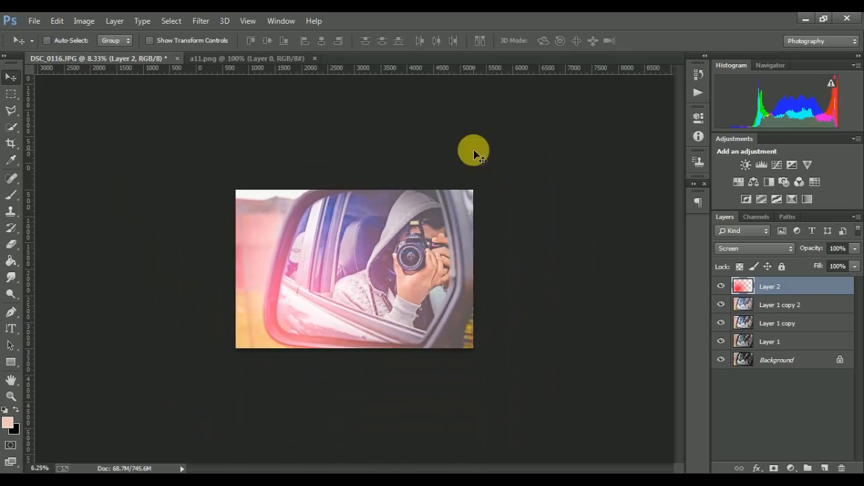
- Apply the Camera Raw filter to Layer 1 copy 2 with clarity +39 and increased luminance noise reduction
click(838, 310)
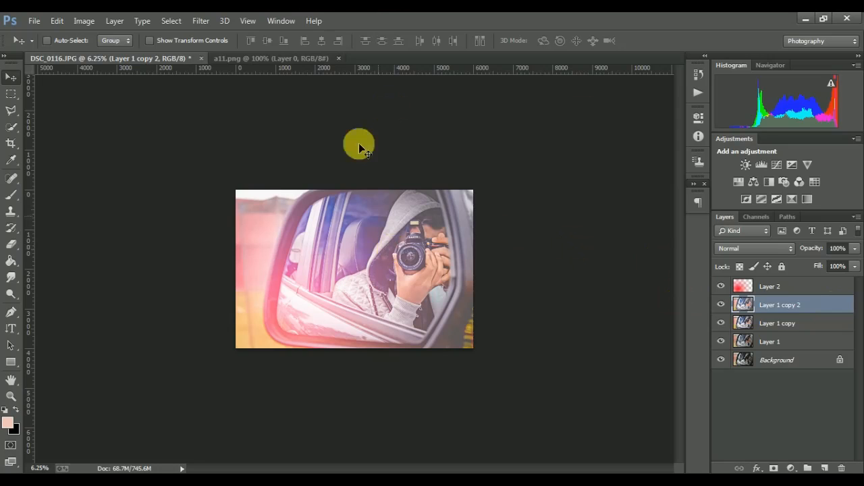
click(200, 20)
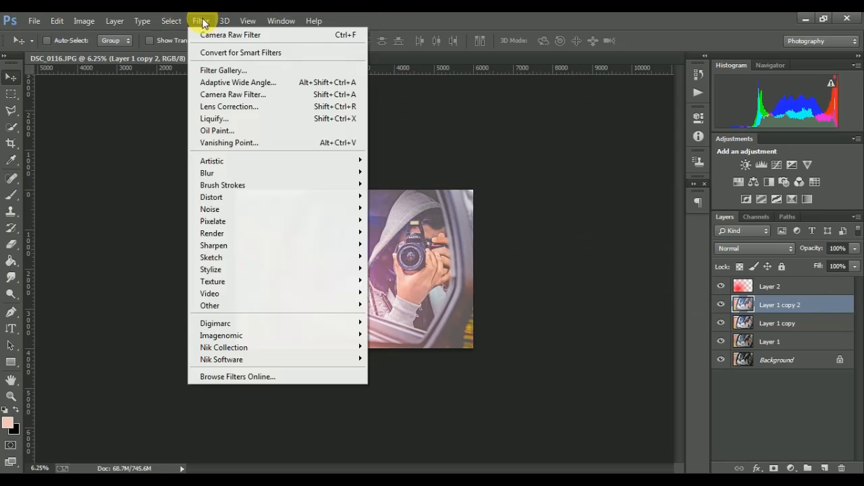
click(287, 98)
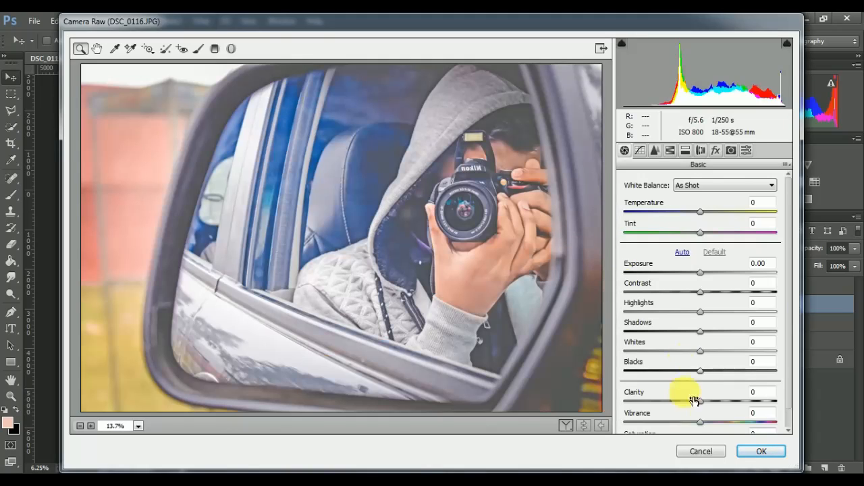
drag(703, 405, 723, 404)
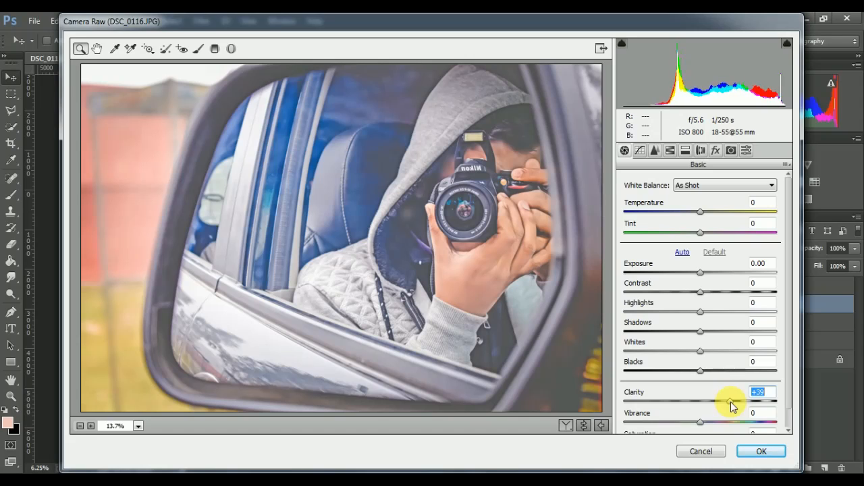
click(657, 149)
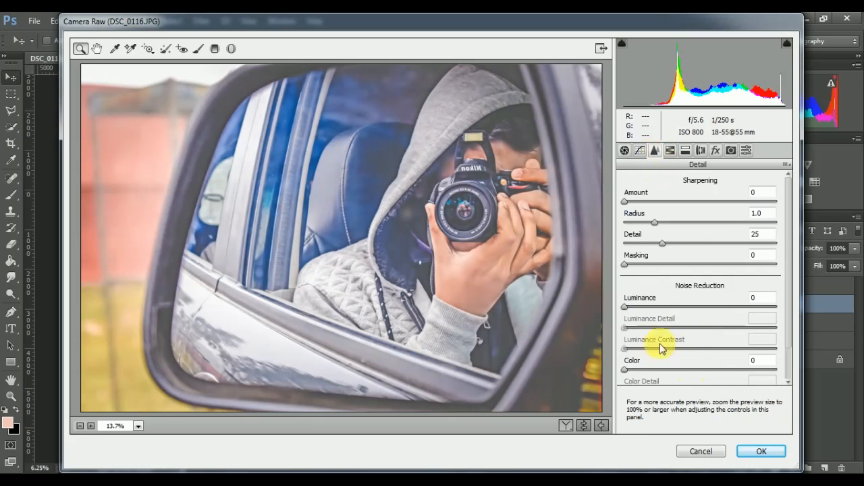
drag(624, 307, 732, 323)
click(749, 451)
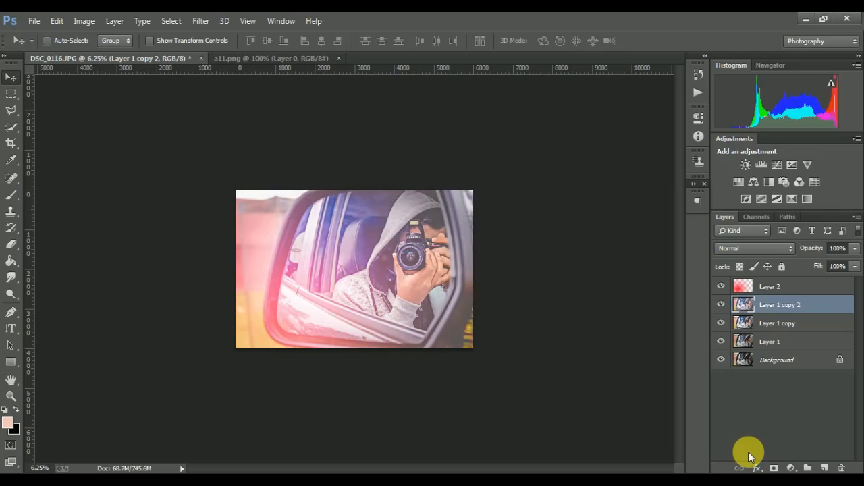
- Inspect the filtered photo as a whole and close up around the jacket, camera and hand, selecting the glow layer
key(ctrl+plus)
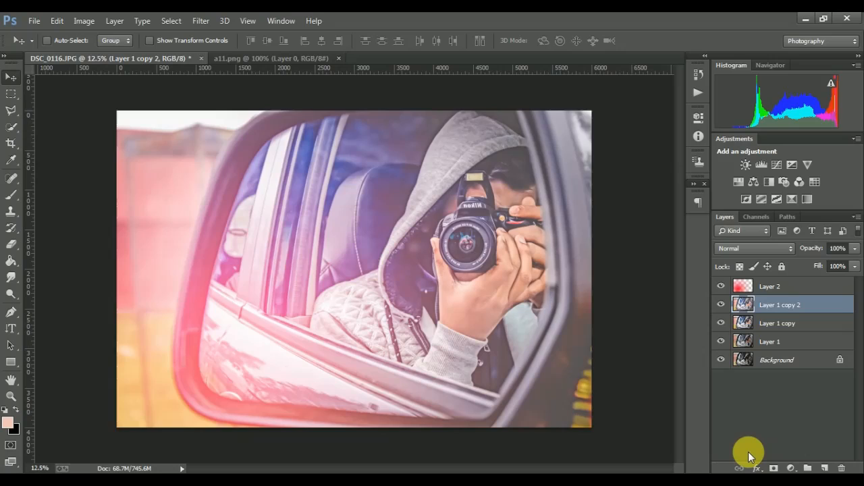
key(ctrl+minus)
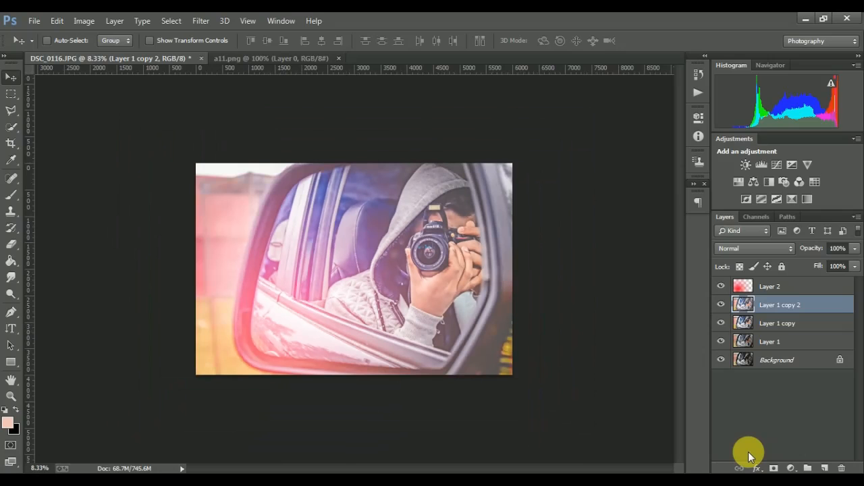
key(ctrl+plus)
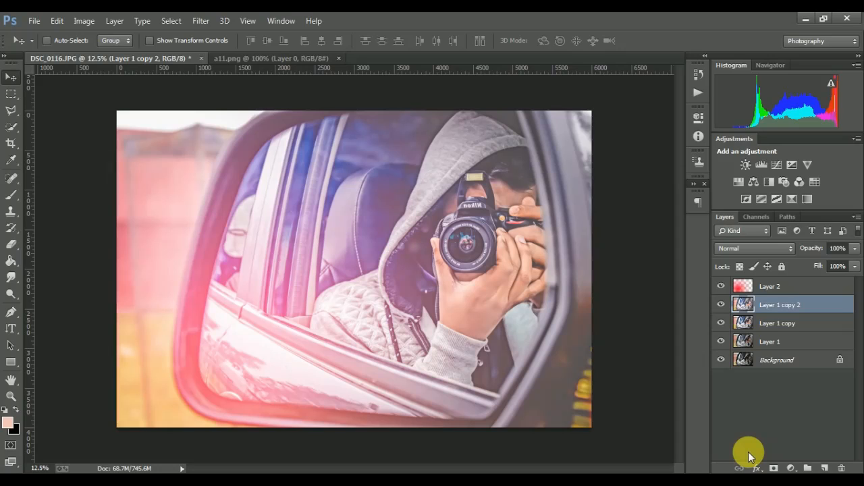
key(ctrl+minus)
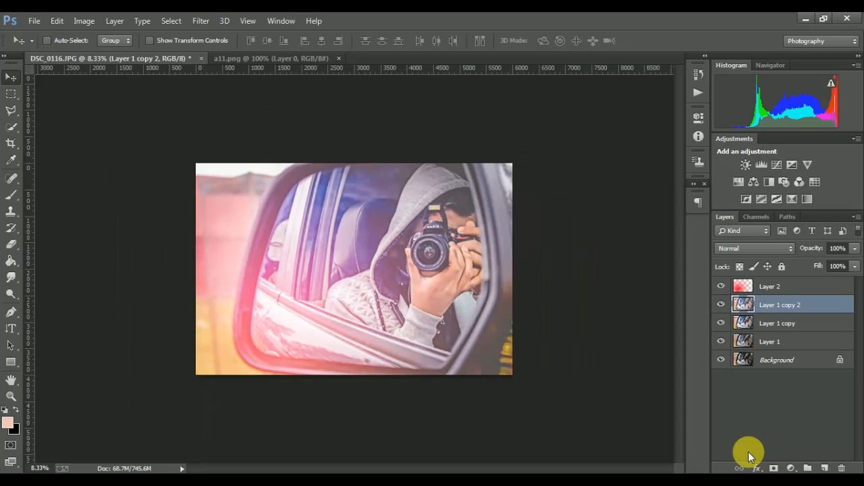
key(ctrl+plus)
key(ctrl+plus)
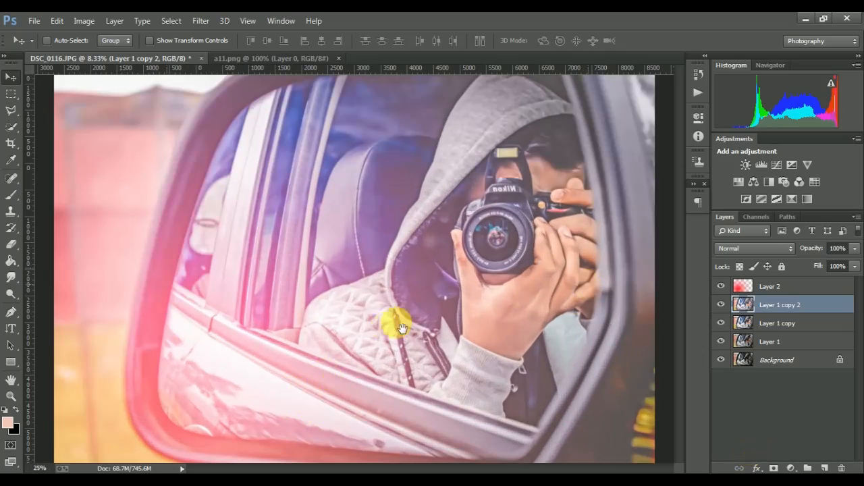
key(ctrl+plus)
key(alt+bracketright)
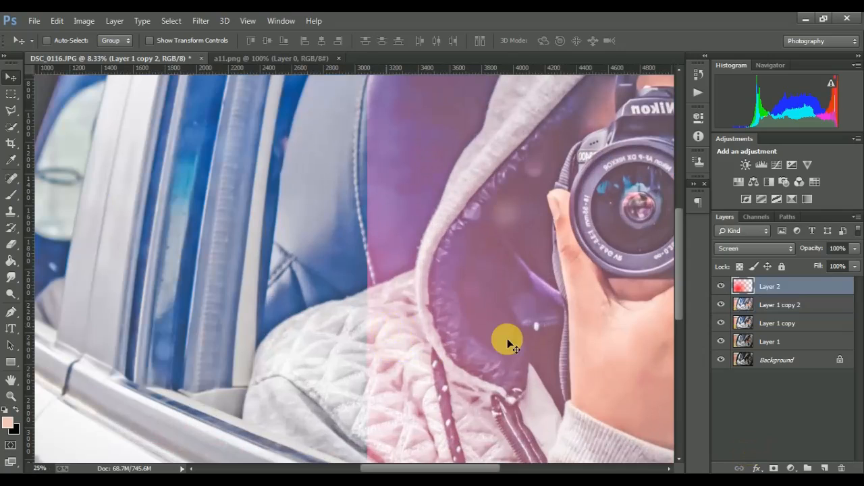
key(ctrl+plus)
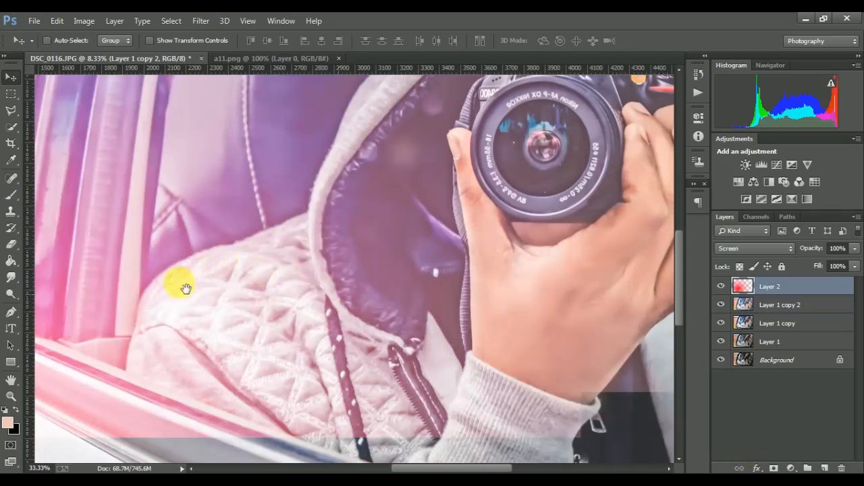
- Paint over the hand on the glow layer with the Brush tool at size 200 and 17% opacity
drag(503, 353, 440, 341)
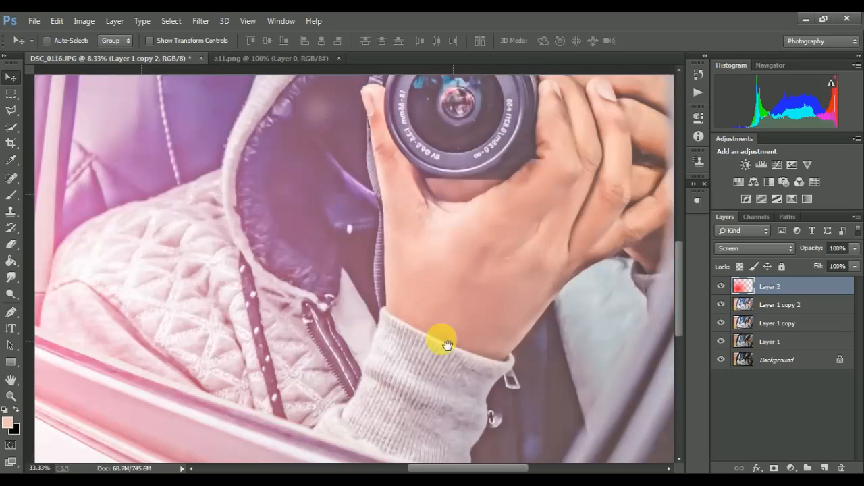
click(11, 195)
mouse_move(502, 284)
mouse_down()
mouse_move(522, 294)
mouse_move(547, 293)
mouse_move(546, 301)
mouse_move(513, 273)
mouse_move(514, 257)
mouse_move(518, 289)
mouse_move(432, 265)
mouse_move(404, 166)
mouse_move(461, 278)
mouse_move(581, 225)
mouse_move(562, 212)
mouse_move(583, 201)
mouse_move(570, 202)
mouse_move(584, 172)
mouse_move(579, 145)
mouse_move(621, 253)
mouse_move(602, 263)
mouse_move(628, 203)
mouse_move(623, 143)
mouse_up()
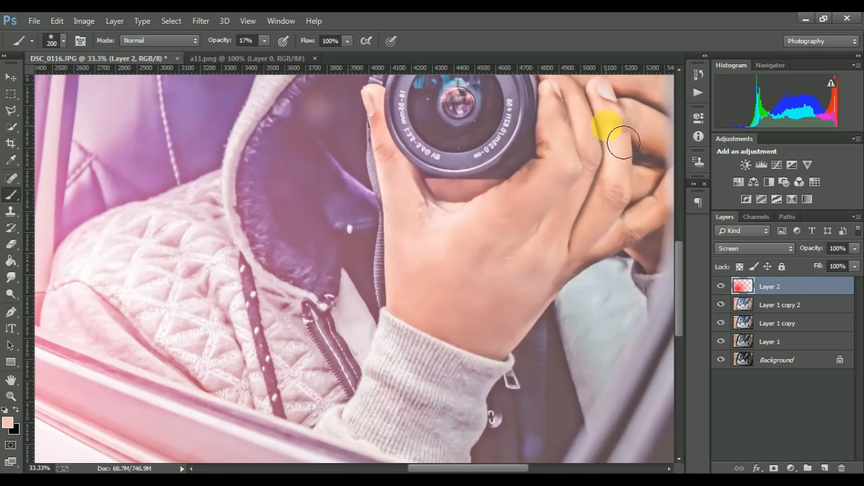
key(ctrl+minus)
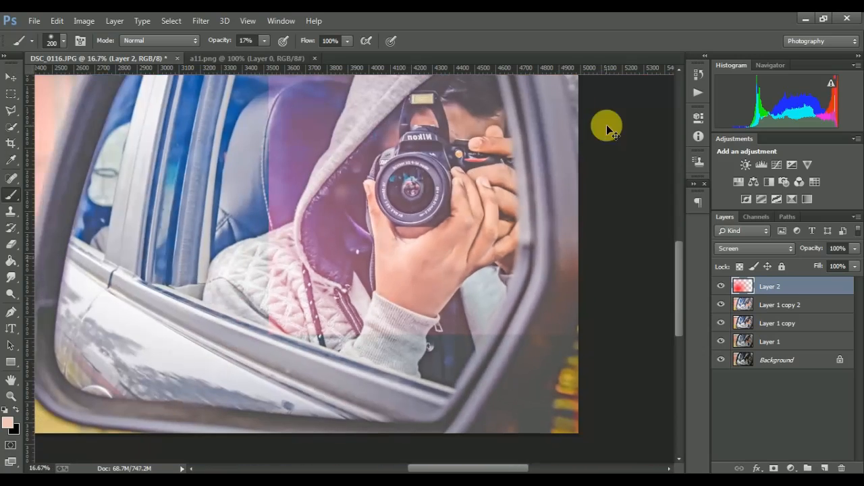
key(ctrl+minus)
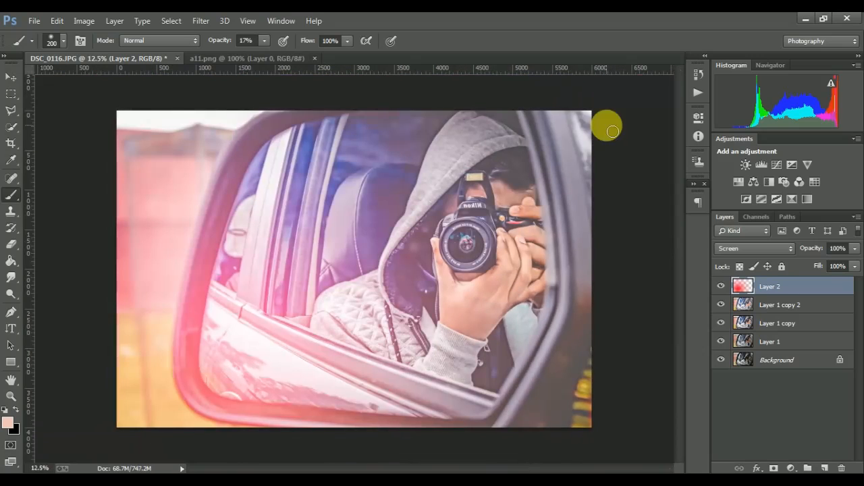
key(ctrl+minus)
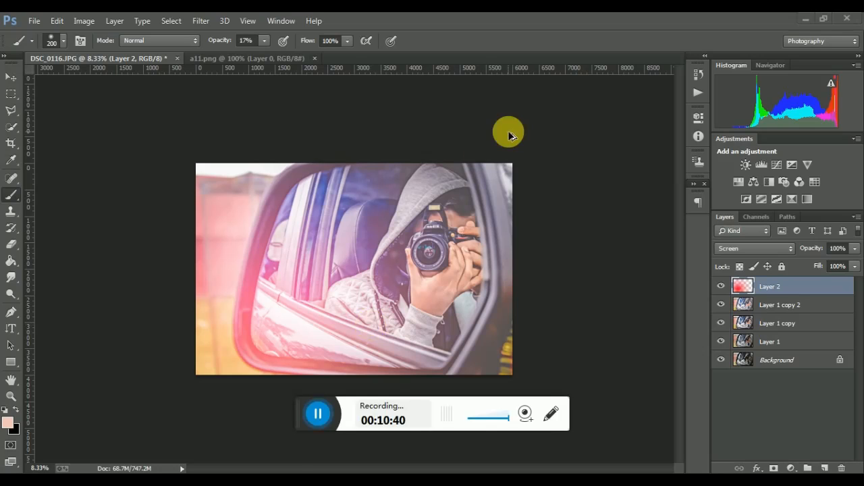
- Copy the lights-night-unsharp-blured.jpg image into DSC_0116.JPG as a new layer above the glow and blend it with Lighten
click(285, 410)
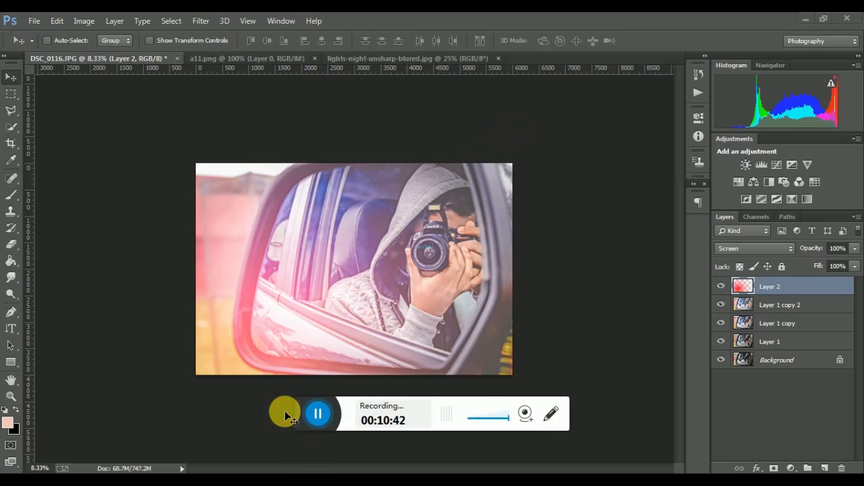
click(394, 58)
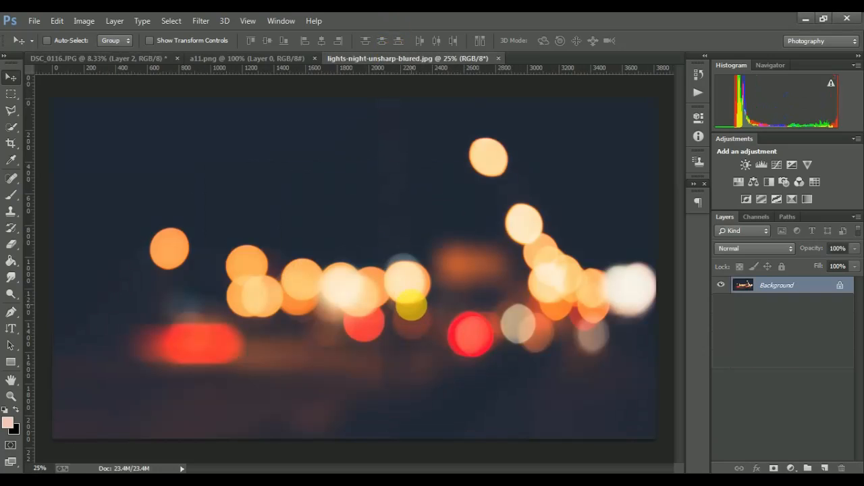
click(137, 60)
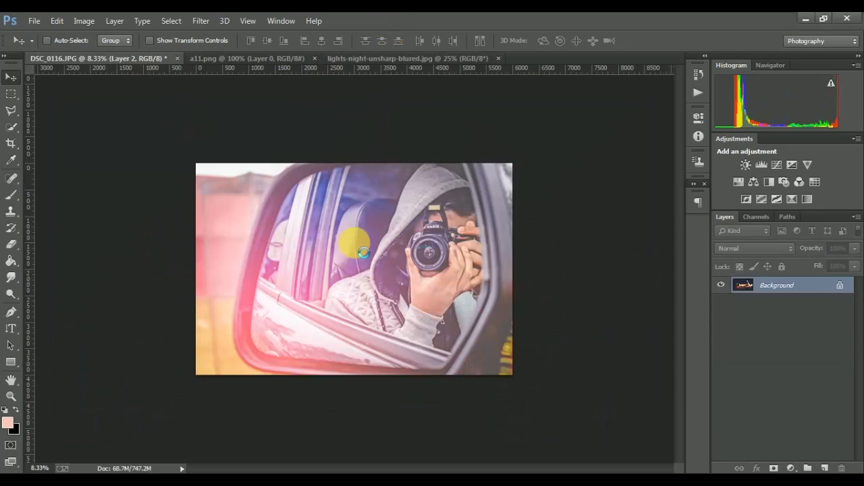
drag(363, 252, 358, 248)
click(735, 248)
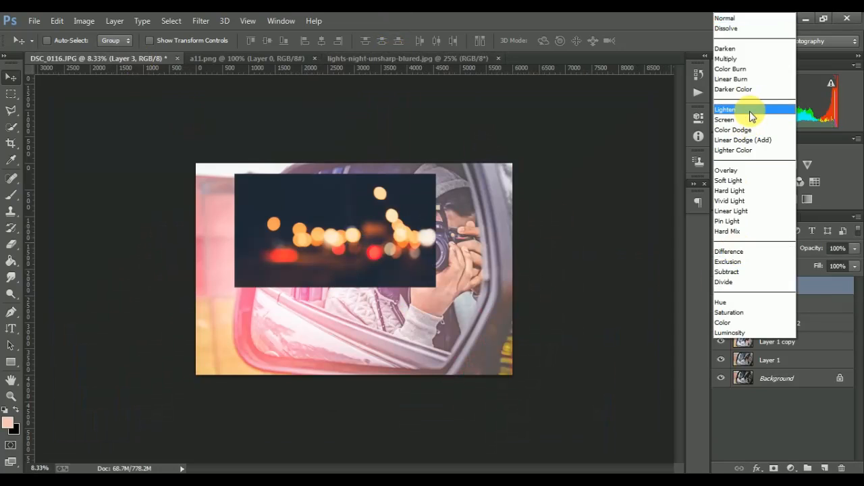
click(751, 116)
- Enlarge the night-lights layer beyond the photo's left and lower edges, placing the light spots over the lower half of the mirror
drag(423, 215, 397, 284)
key(ctrl+t)
drag(506, 241, 501, 306)
drag(458, 269, 517, 239)
drag(396, 283, 376, 321)
drag(208, 333, 126, 353)
key(Return)
drag(299, 318, 293, 297)
- Transform the night-lights layer to about 114% width and 88% height, rotate it about 10° clockwise and reposition it over the photo
key(ctrl+t)
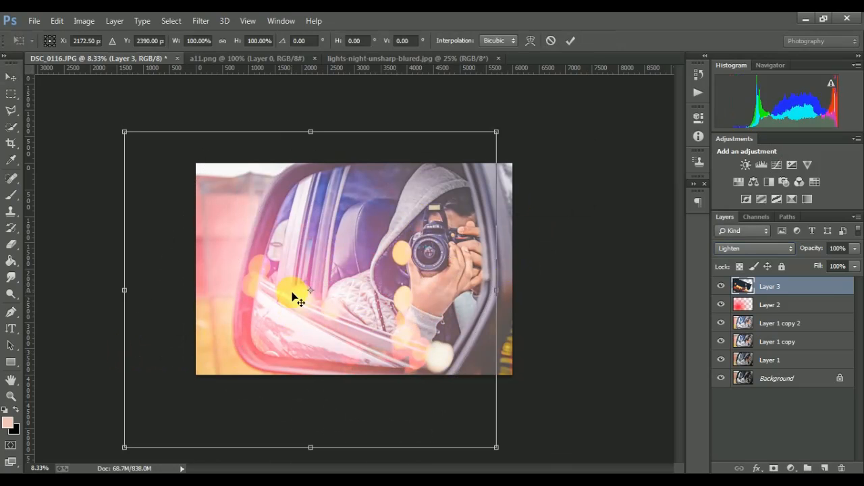
drag(312, 133, 311, 162)
drag(500, 305, 514, 305)
drag(124, 305, 90, 307)
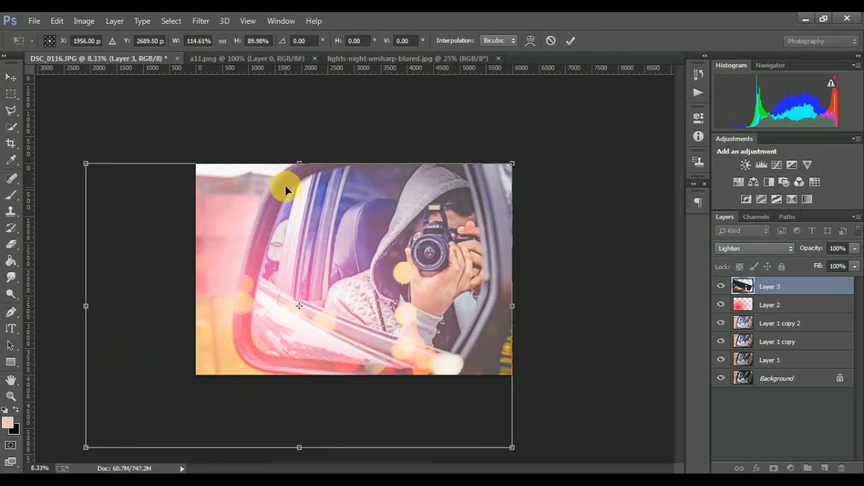
drag(552, 262, 555, 305)
drag(341, 316, 338, 283)
mouse_move(100, 90)
mouse_down()
mouse_move(128, 110)
mouse_move(100, 100)
mouse_up()
drag(506, 312, 493, 309)
- Lower the night-lights layer's opacity to 70% and apply its transform
click(855, 248)
drag(848, 263, 839, 264)
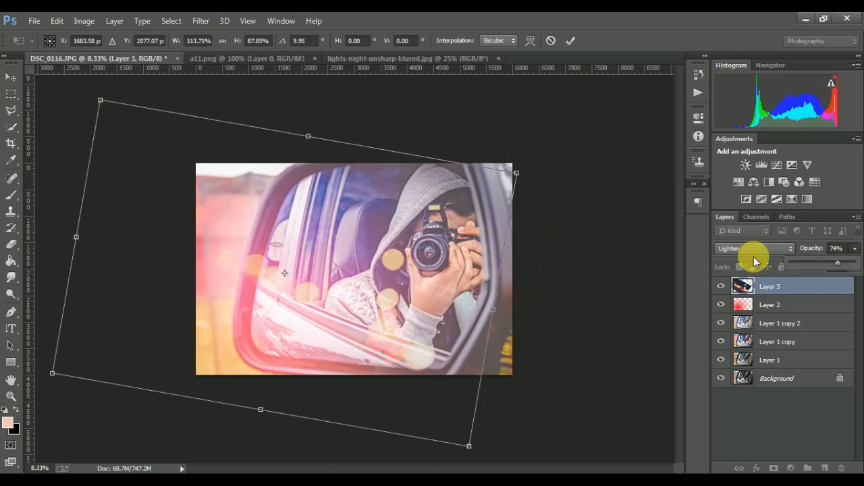
drag(837, 264, 834, 265)
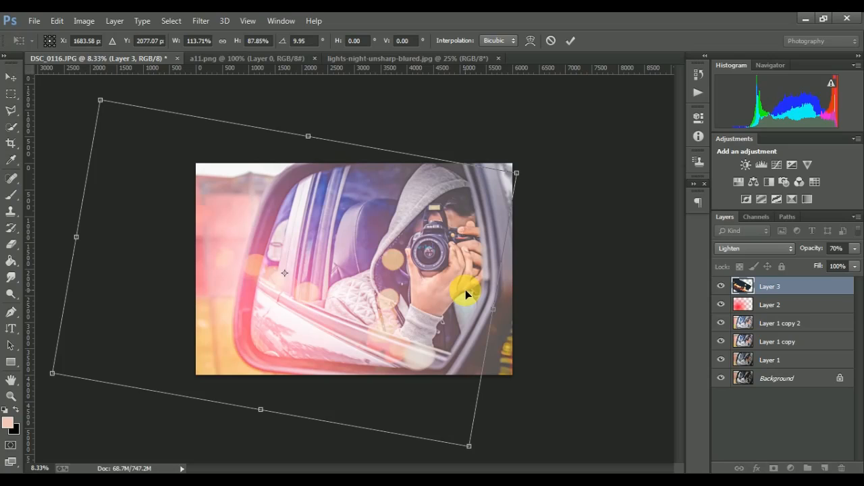
key(v)
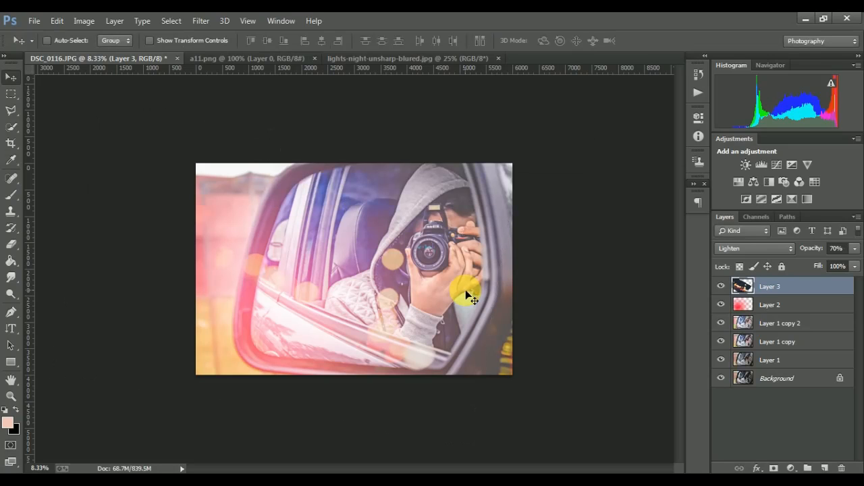
- Examine the light-spot overlay on the whole photo at several magnifications and select Layer 1 copy 2
key(ctrl+plus)
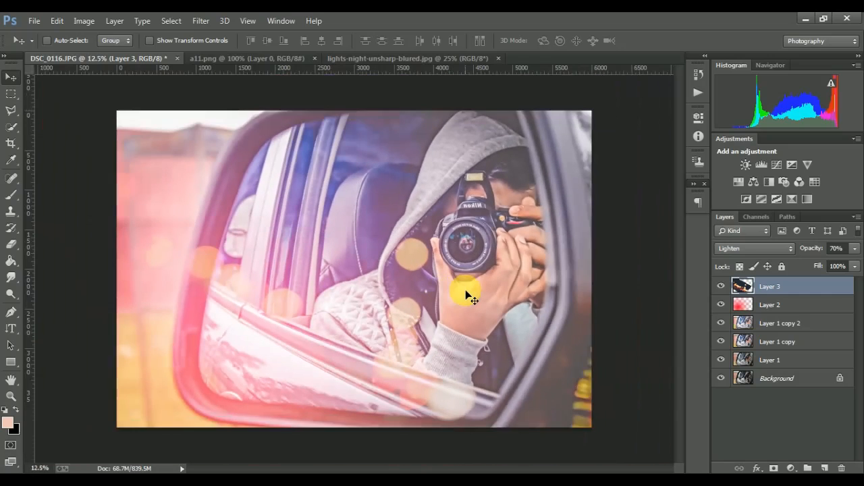
key(ctrl+minus)
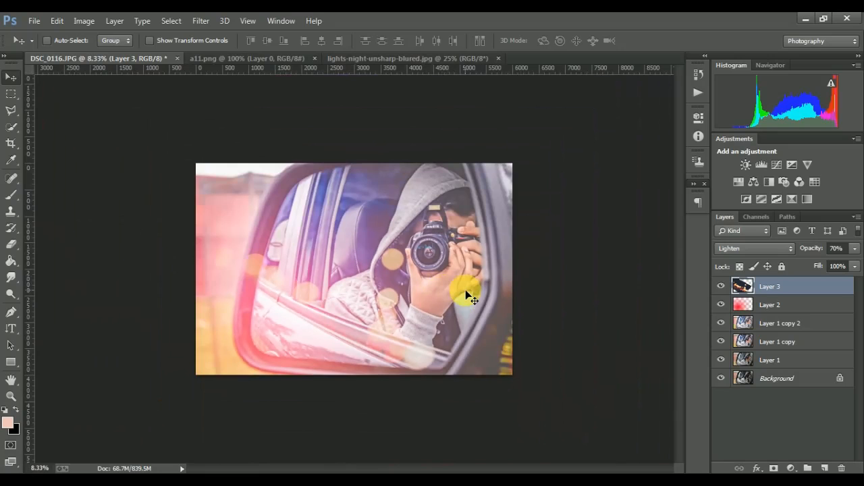
key(ctrl+minus)
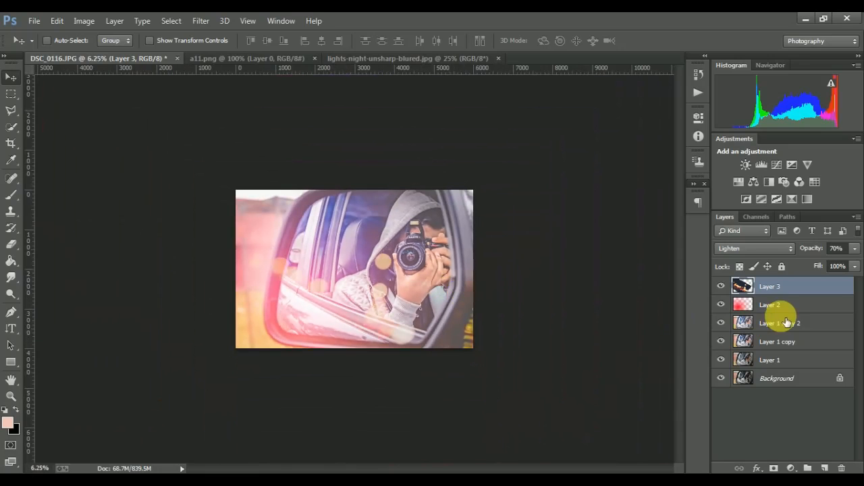
key(ctrl+plus)
key(ctrl+plus)
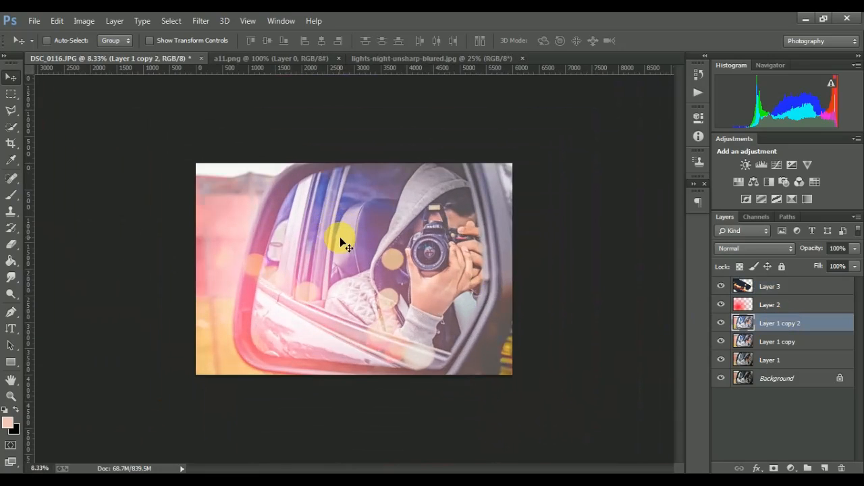
key(ctrl+minus)
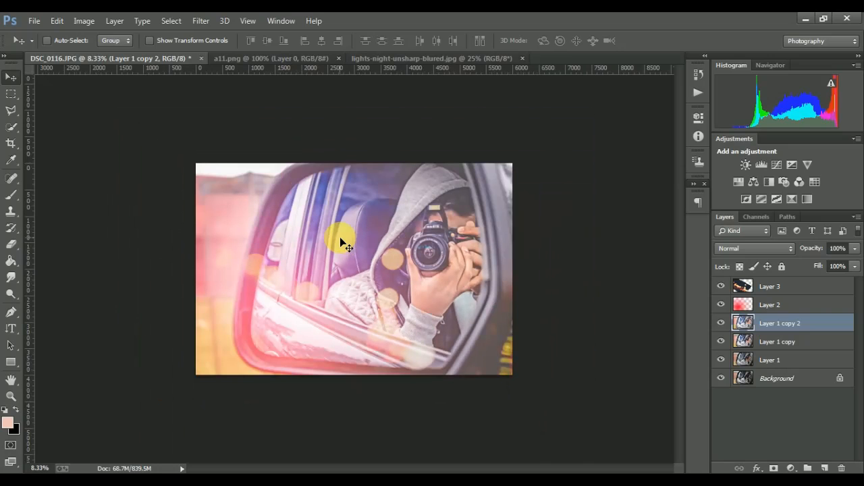